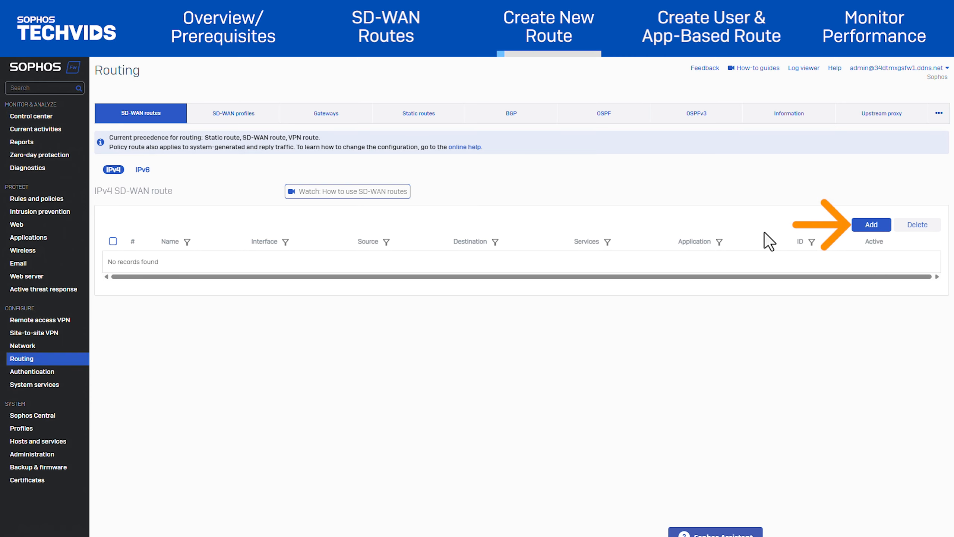
Add an IPv4 SD-WAN route named BO_to_HO_Servers and set its source networks to 172.16.16.0 Network
{"action": "left_click", "coordinate": [872, 225]}
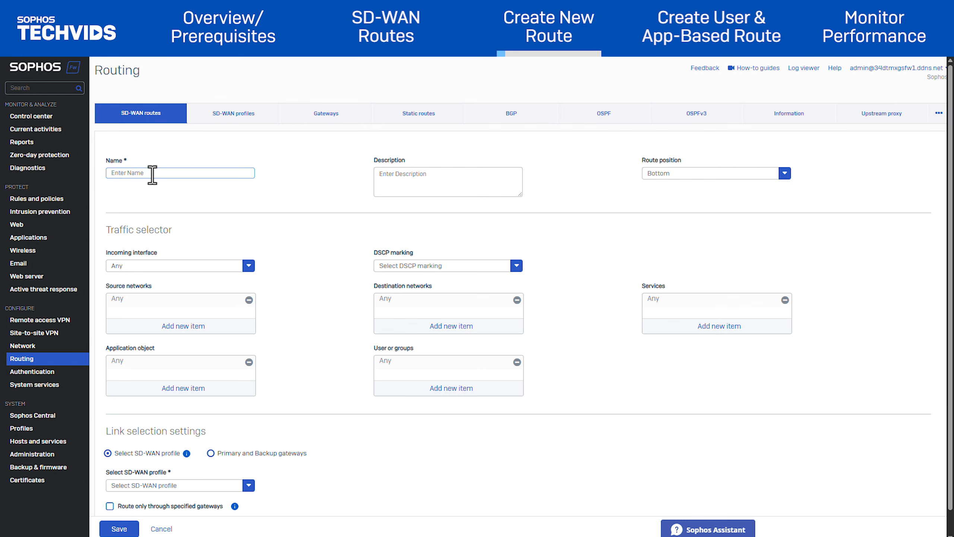
{"action": "type", "text": "BO_to_HO_Servers"}
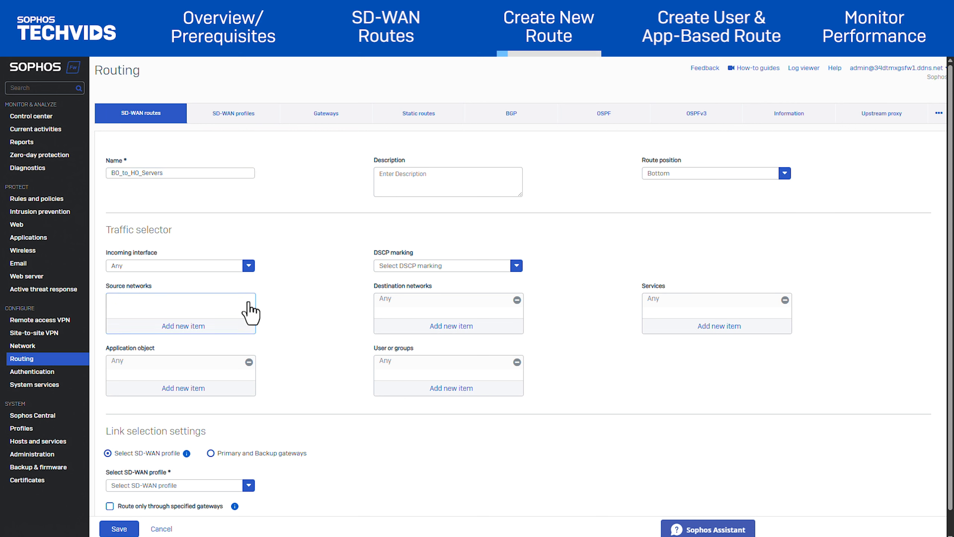
{"action": "left_click", "coordinate": [231, 324]}
{"action": "type", "text": "172"}
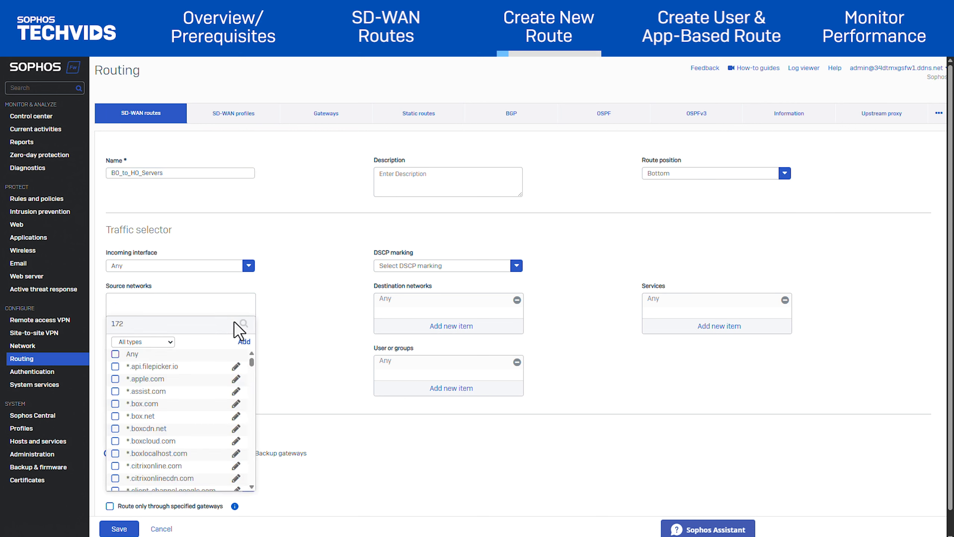
{"action": "type", "text": ".1"}
{"action": "left_click", "coordinate": [170, 405]}
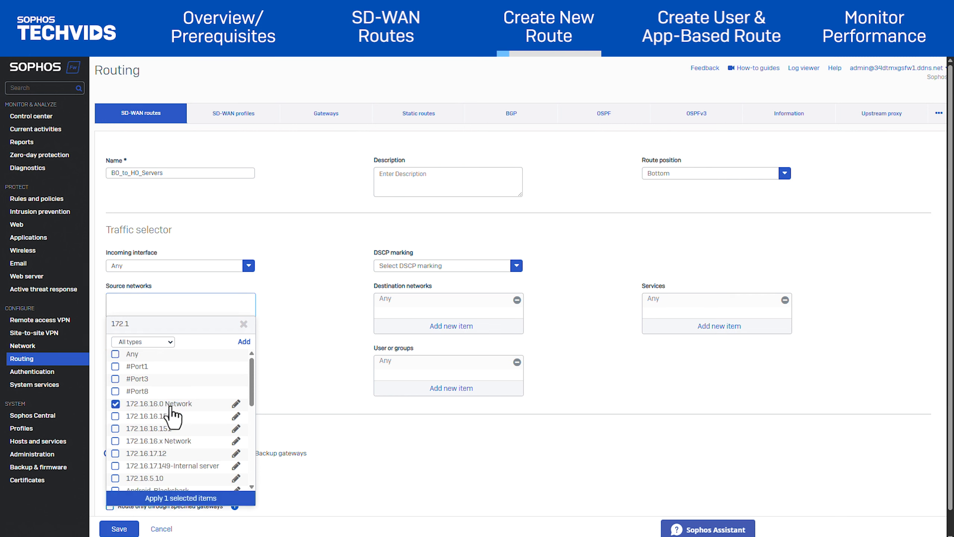
{"action": "left_click", "coordinate": [184, 496]}
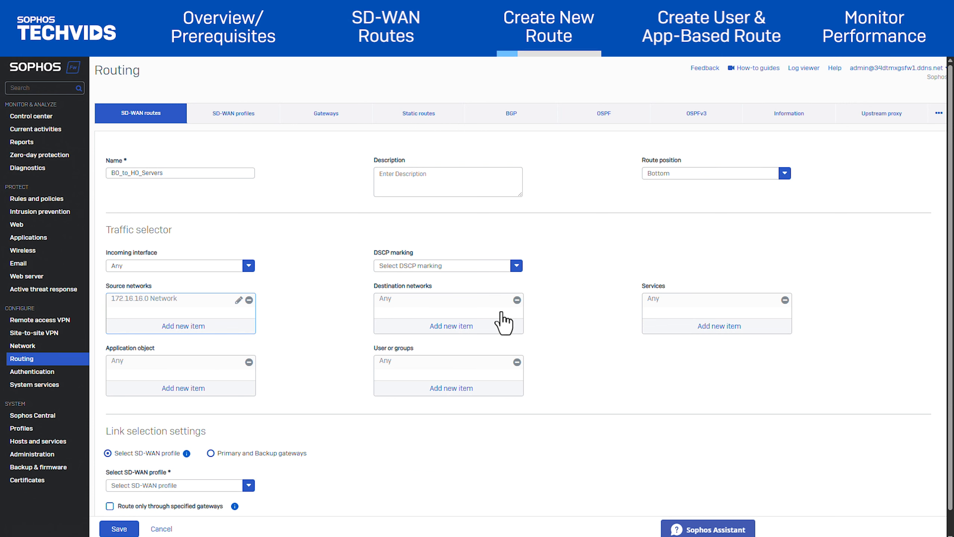
Replace Any in the route's destination networks with 192.168.10.0 Network
{"action": "left_click", "coordinate": [517, 300]}
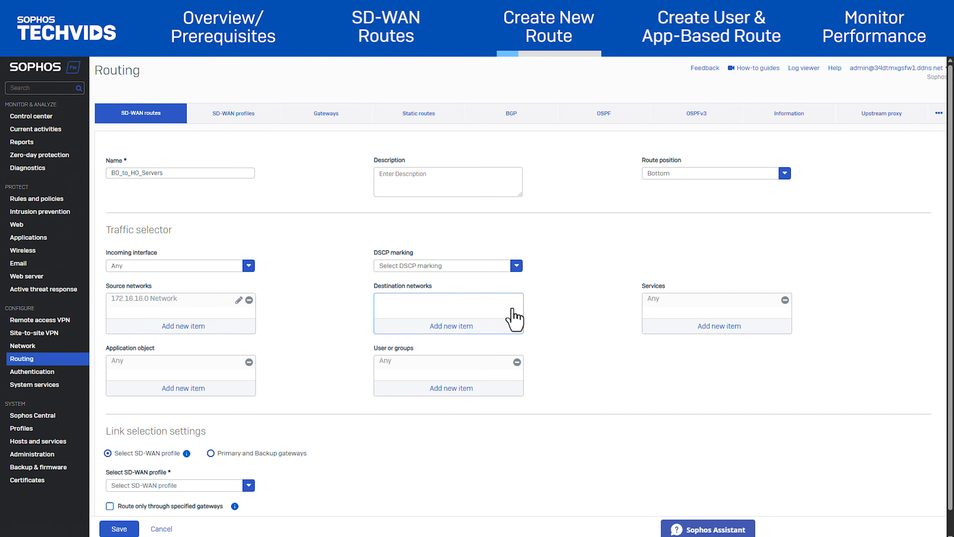
{"action": "left_click", "coordinate": [498, 326]}
{"action": "type", "text": "192"}
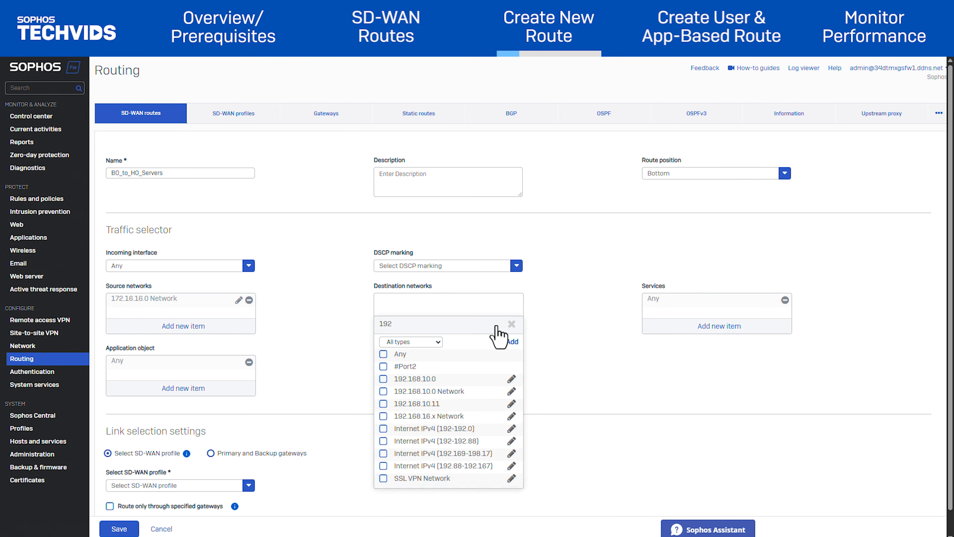
{"action": "left_click", "coordinate": [462, 393]}
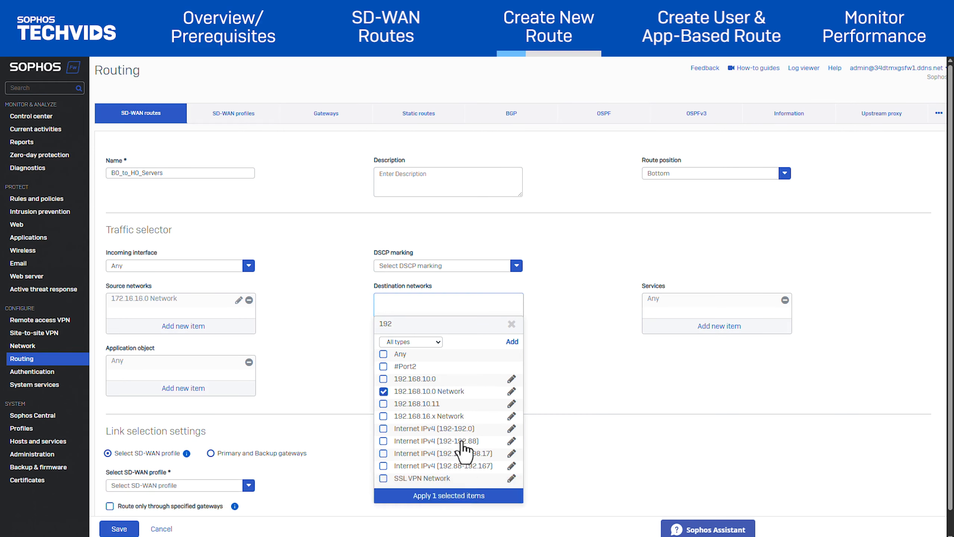
{"action": "left_click", "coordinate": [452, 495]}
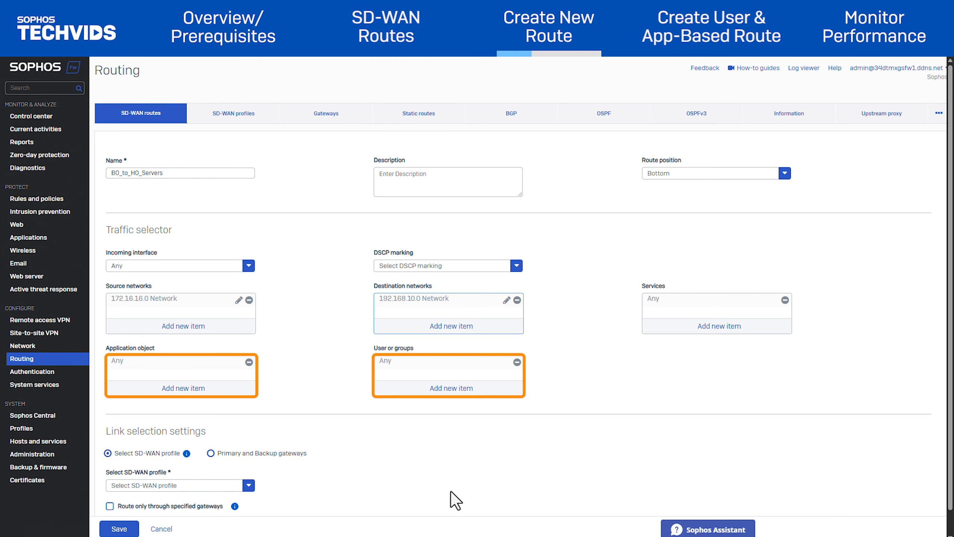
Switch the link selection to Primary and Backup gateways and start a new primary gateway host named MPLS-1_10.10.11.1
{"action": "scroll", "coordinate": [436, 470], "scroll_direction": "down", "scroll_amount": 1}
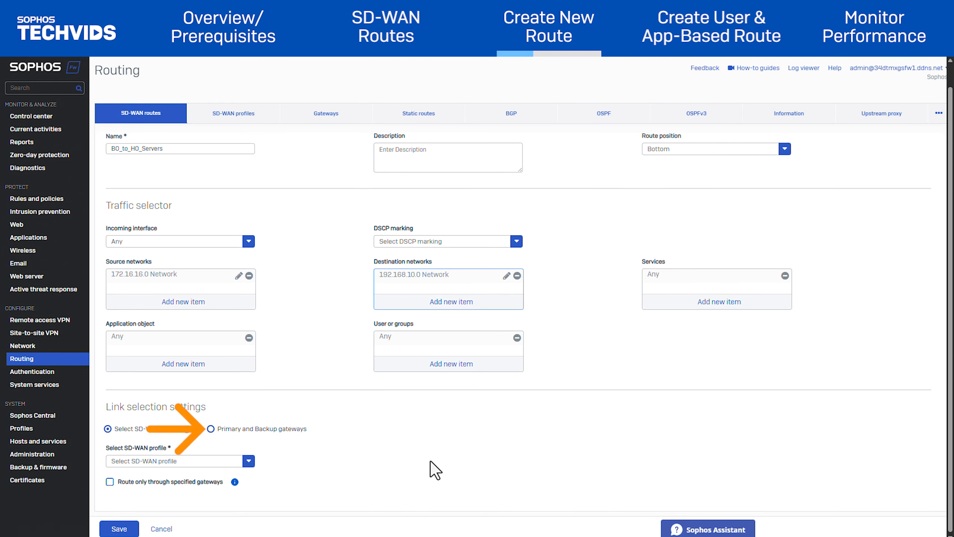
{"action": "left_click", "coordinate": [266, 430]}
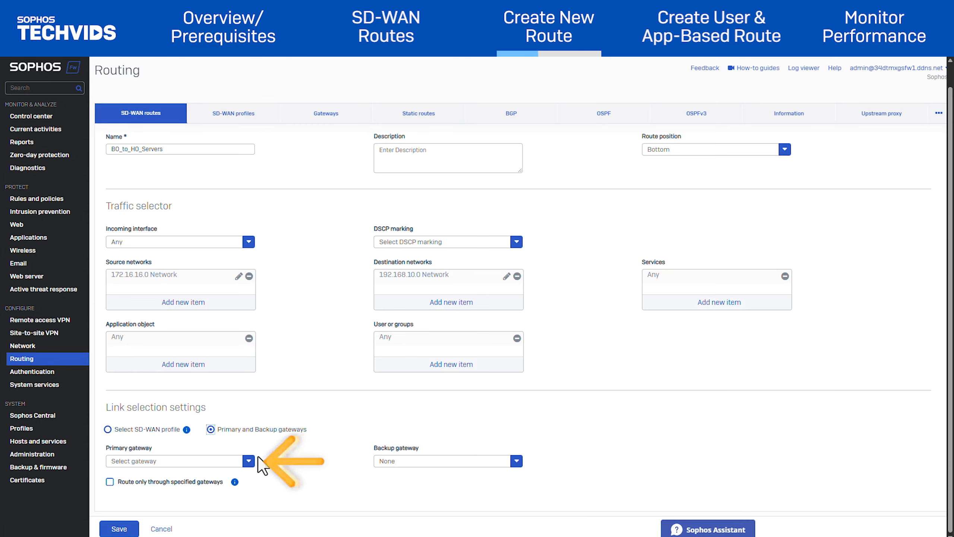
{"action": "left_click", "coordinate": [248, 462]}
{"action": "left_click", "coordinate": [244, 482]}
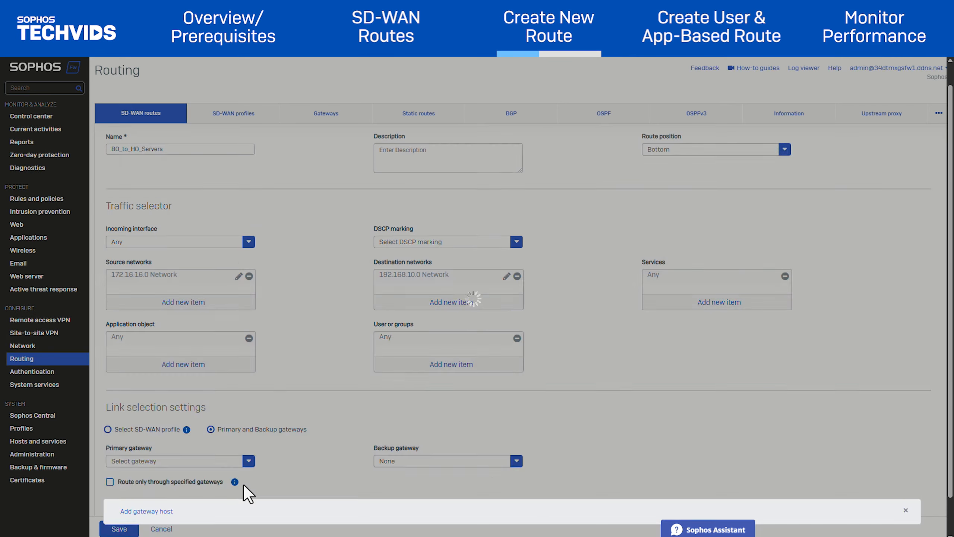
{"action": "left_click", "coordinate": [356, 299]}
{"action": "type", "text": "MPLS-1_10.10.11.1"}
Give the primary gateway host the gateway IP 10.10.11.1 and zone DMZ, and save it
{"action": "left_click", "coordinate": [357, 320]}
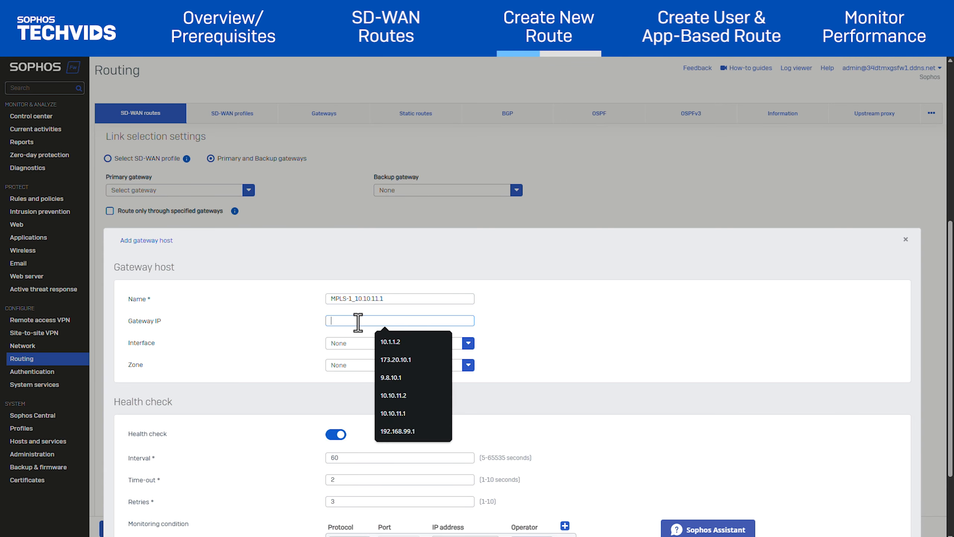
{"action": "type", "text": "MPLS-1_10.10.11.1"}
{"action": "left_click_drag", "start_coordinate": [354, 320], "coordinate": [326, 320]}
{"action": "key", "text": "BackSpace"}
{"action": "left_click", "coordinate": [367, 363]}
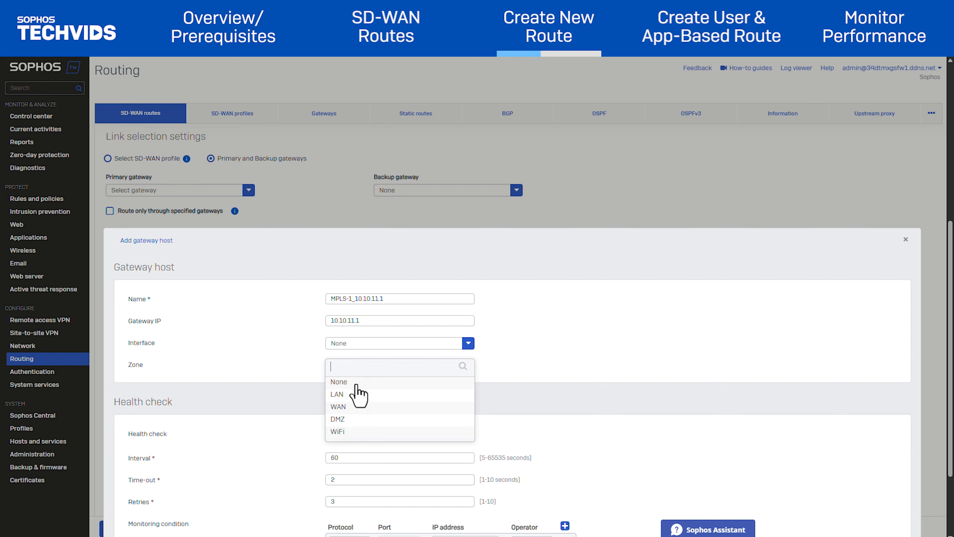
{"action": "left_click", "coordinate": [342, 417]}
{"action": "scroll", "coordinate": [451, 368], "scroll_direction": "down", "scroll_amount": 3}
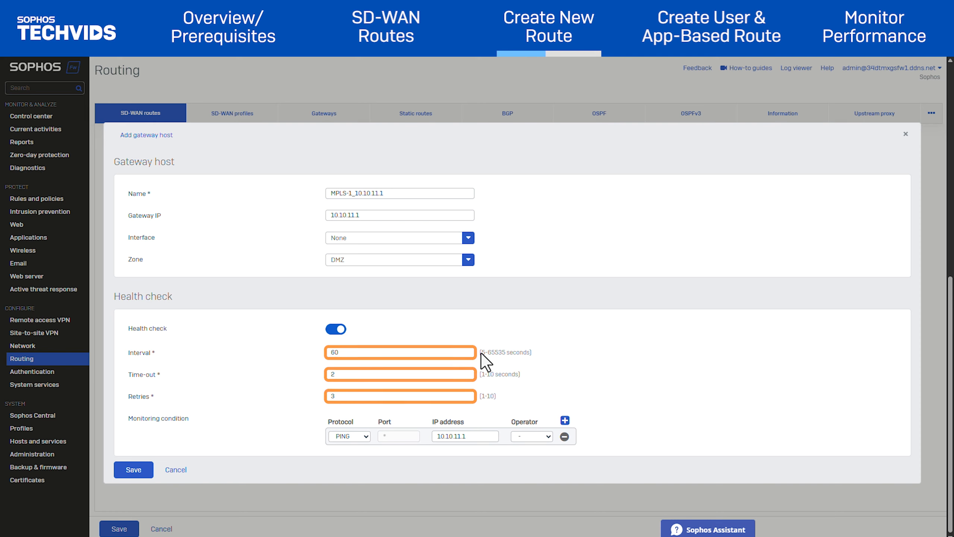
{"action": "left_click", "coordinate": [124, 473]}
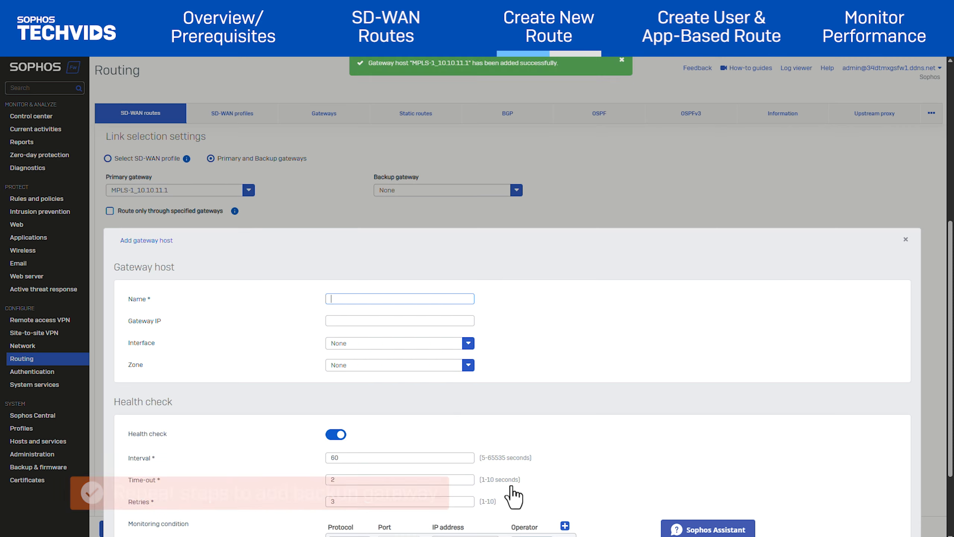
Name the new backup gateway host MPLS-2_10.10.12.2 and set its gateway IP to 10.10.12.2
{"action": "left_click", "coordinate": [337, 299]}
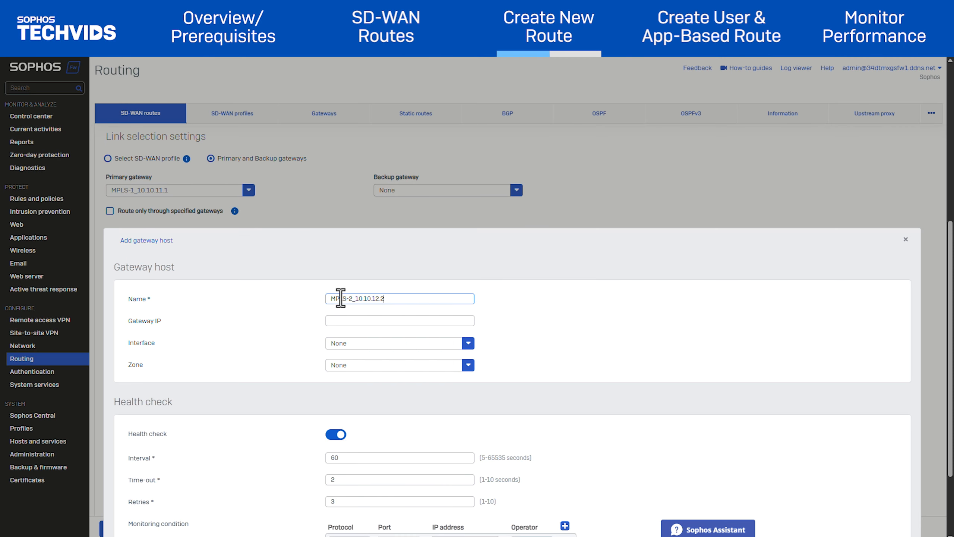
{"action": "left_click", "coordinate": [355, 320]}
{"action": "key", "text": "BackSpace"}
{"action": "key", "text": "BackSpace"}
{"action": "key", "text": "BackSpace"}
{"action": "key", "text": "BackSpace"}
{"action": "key", "text": "BackSpace"}
{"action": "key", "text": "BackSpace"}
{"action": "key", "text": "BackSpace"}
Set the backup gateway host's zone to DMZ and save both the host and the SD-WAN route
{"action": "left_click", "coordinate": [393, 365]}
{"action": "left_click", "coordinate": [376, 419]}
{"action": "scroll", "coordinate": [375, 419], "scroll_direction": "down", "scroll_amount": 3}
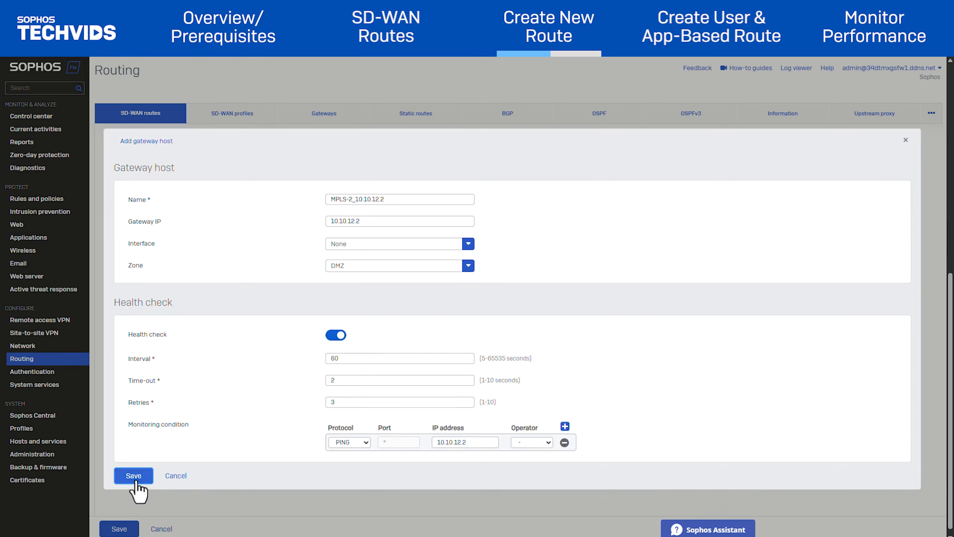
{"action": "left_click", "coordinate": [133, 476]}
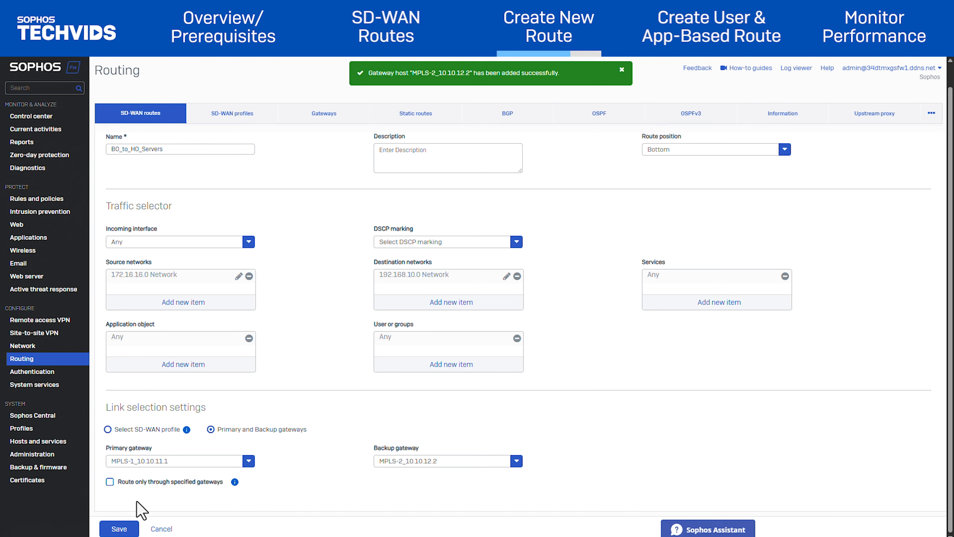
{"action": "left_click", "coordinate": [124, 528]}
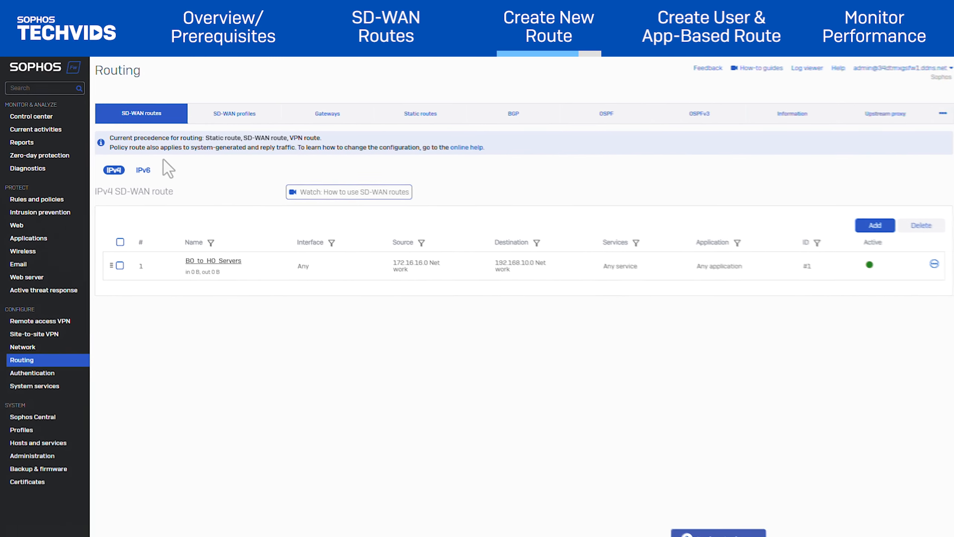
Open the firewall's CLI Device Console and display the routing precedence with system route_precedence show
{"action": "left_click", "coordinate": [909, 68]}
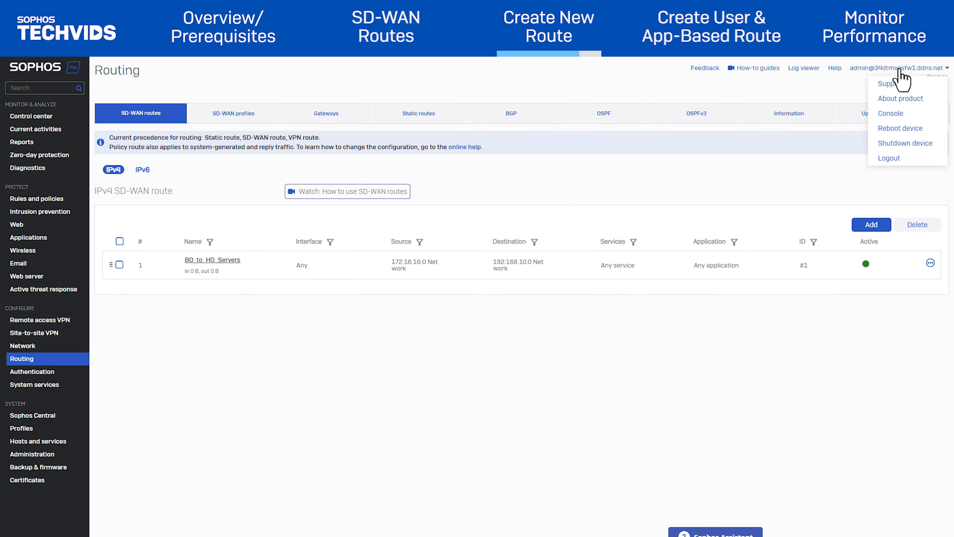
{"action": "left_click", "coordinate": [888, 116]}
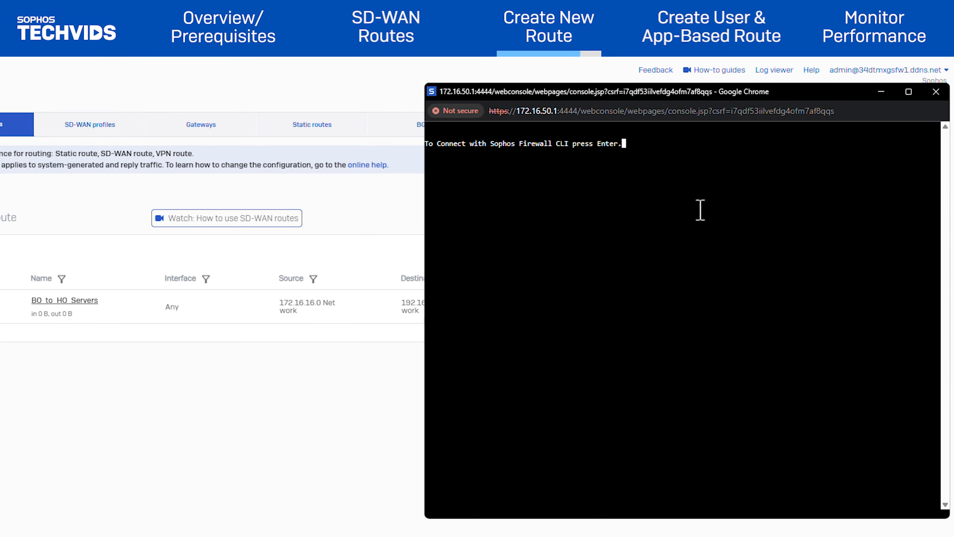
{"action": "key", "text": "Return"}
{"action": "key", "text": "Return"}
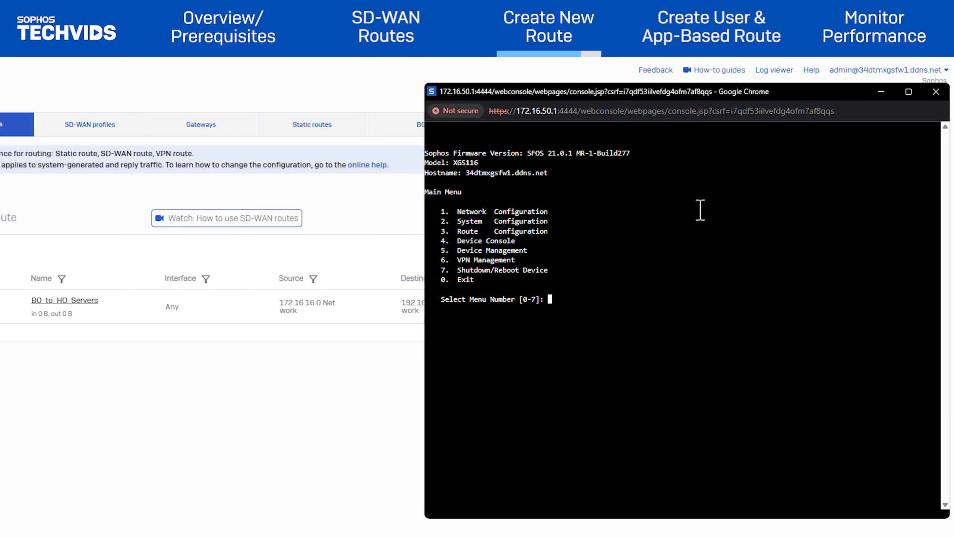
{"action": "type", "text": "4"}
{"action": "key", "text": "Return"}
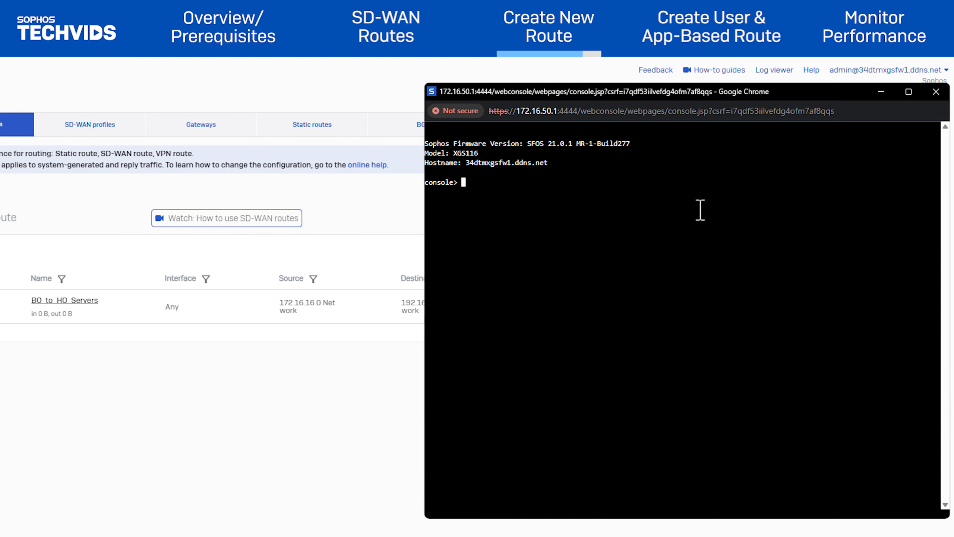
{"action": "type", "text": "system route_precedence show"}
{"action": "key", "text": "Return"}
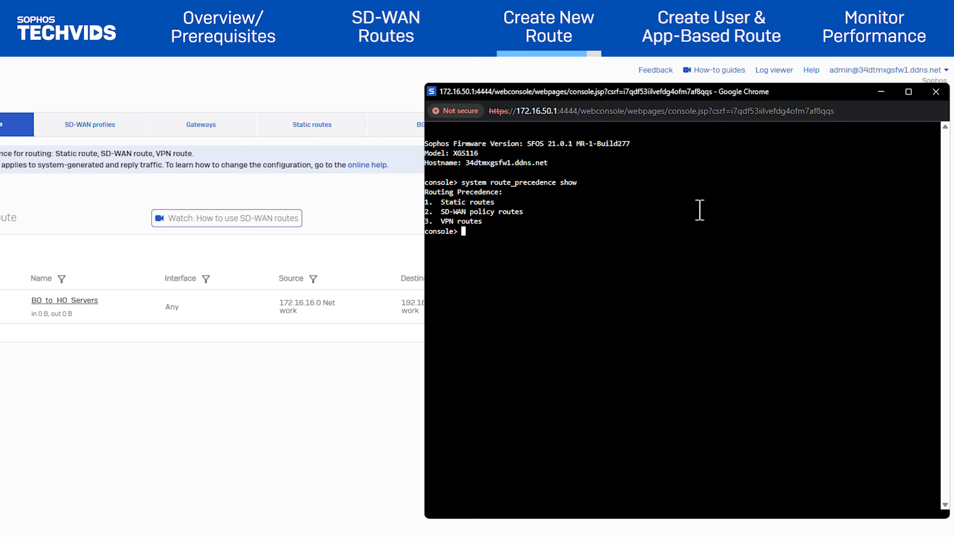
Run system route_precedence set sdwan_policyroute static vpn and display the routing precedence again
{"action": "type", "text": "system route_precedence "}
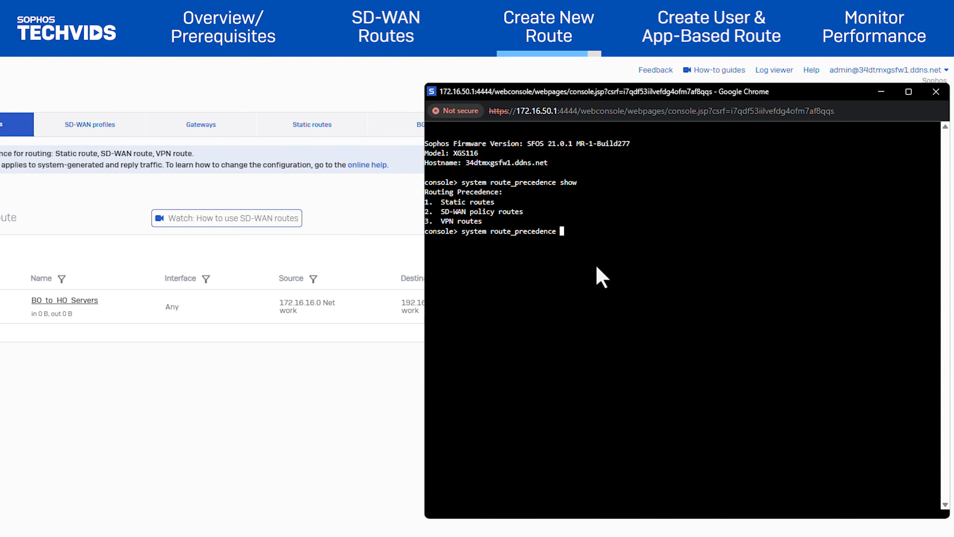
{"action": "type", "text": "set sdwan_policyroute static vpn"}
{"action": "key", "text": "Return"}
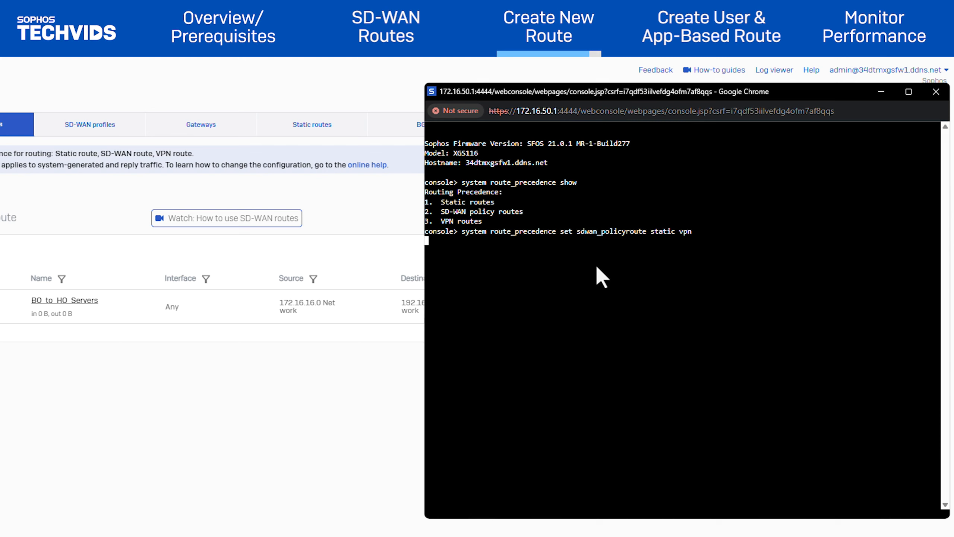
{"action": "type", "text": "system route_precedence show"}
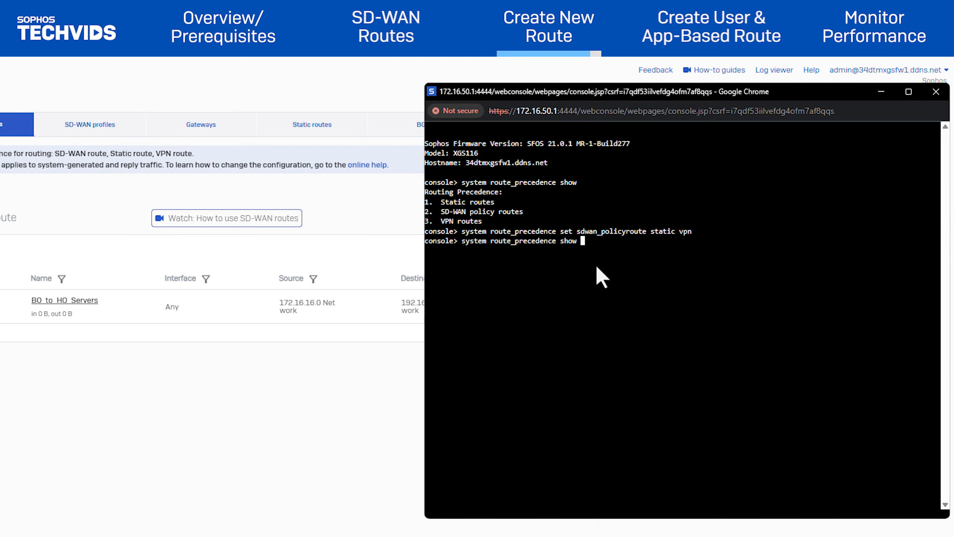
{"action": "key", "text": "Return"}
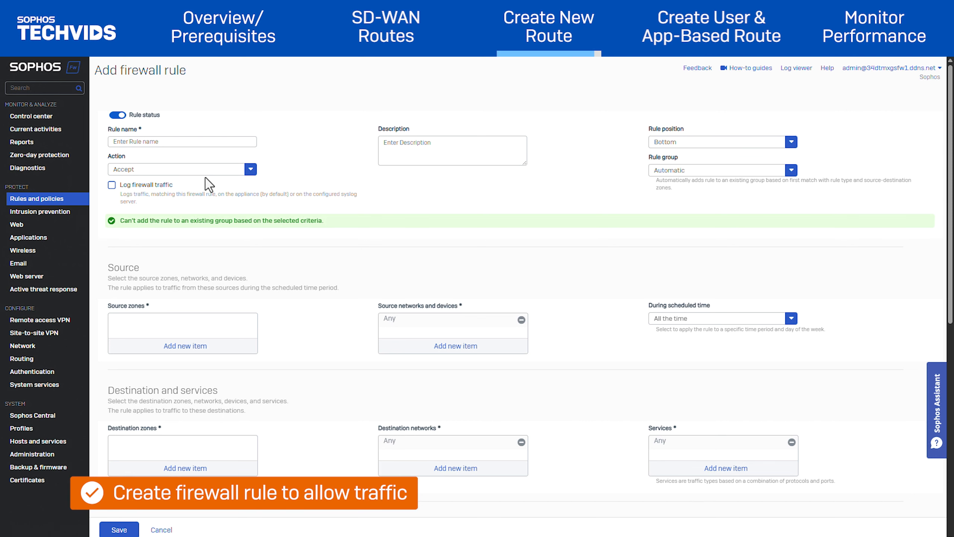
Name the new firewall rule SDWAN-HO-BO, enable logging of firewall traffic and set the rule position to Top
{"action": "left_click", "coordinate": [185, 141]}
{"action": "type", "text": "SDWAN-HO-BO"}
{"action": "left_click", "coordinate": [111, 184]}
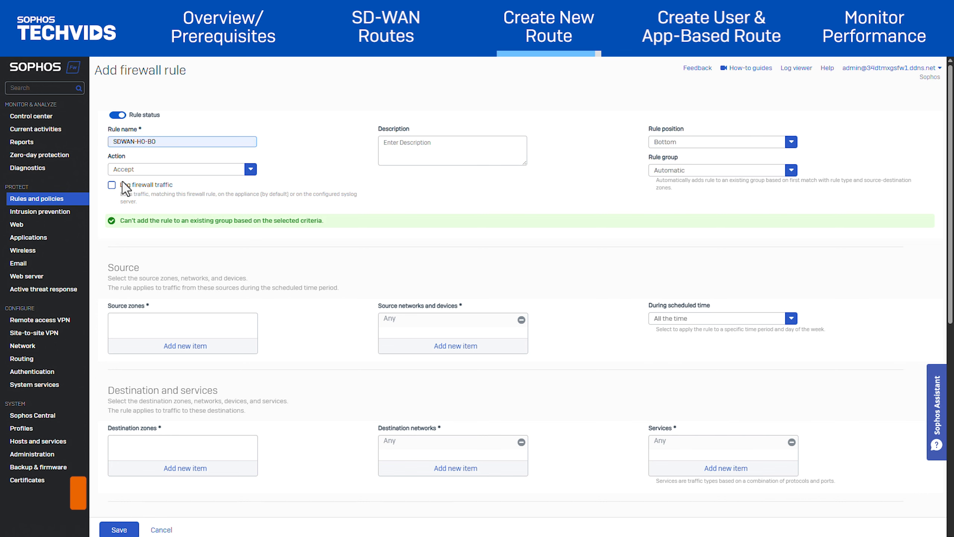
{"action": "left_click", "coordinate": [792, 141]}
{"action": "left_click", "coordinate": [662, 154]}
Set the firewall rule's source zone to LAN and its source network to 172.16.16.0 Network
{"action": "left_click", "coordinate": [186, 346]}
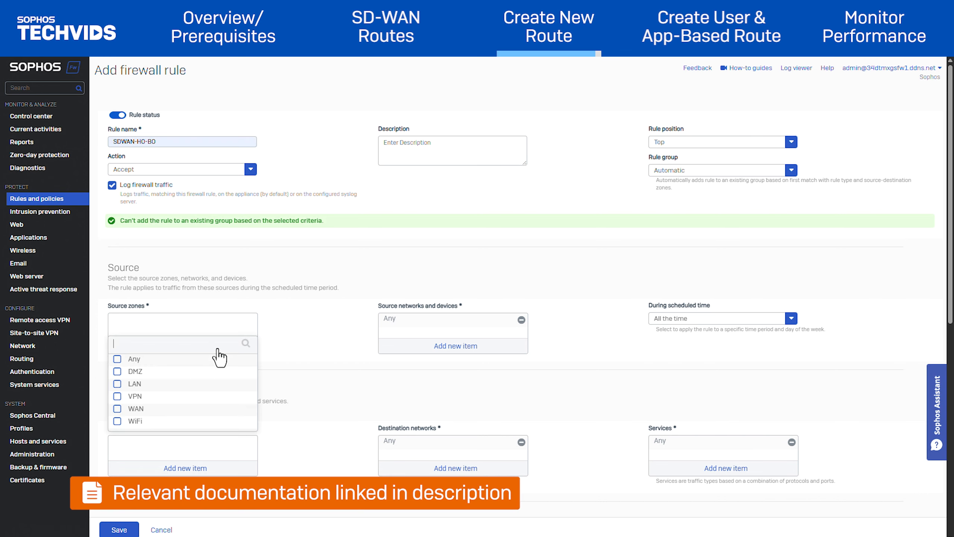
{"action": "left_click", "coordinate": [148, 384]}
{"action": "left_click", "coordinate": [181, 441]}
{"action": "left_click", "coordinate": [456, 327]}
{"action": "type", "text": "172.16"}
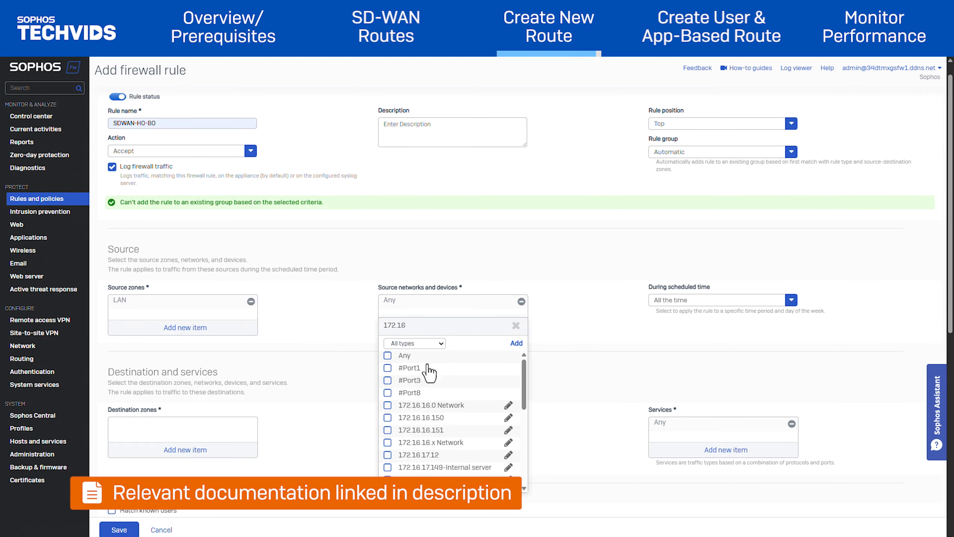
{"action": "left_click", "coordinate": [432, 406]}
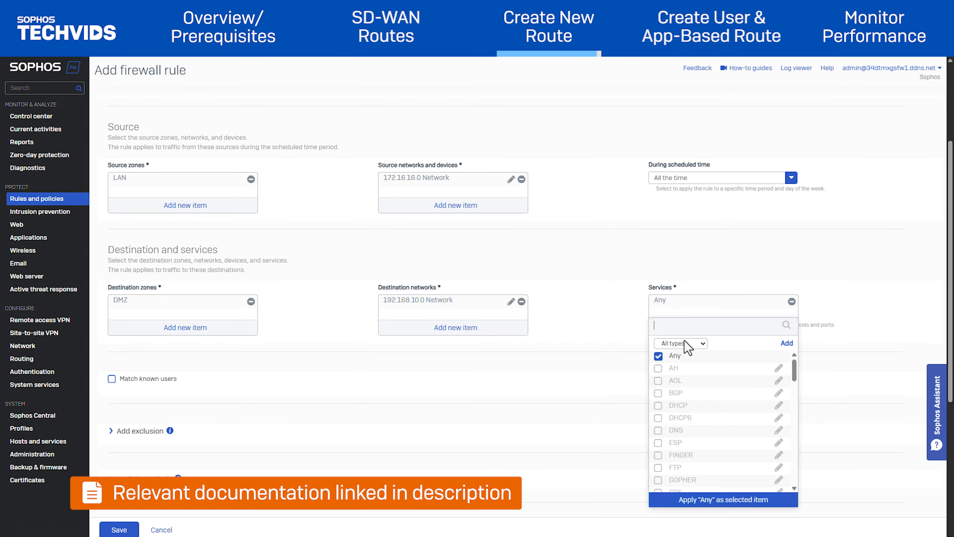
Search the firewall rule's services for "we" and select the matching service
{"action": "type", "text": "we"}
{"action": "left_click", "coordinate": [689, 368]}
{"action": "left_click", "coordinate": [686, 391]}
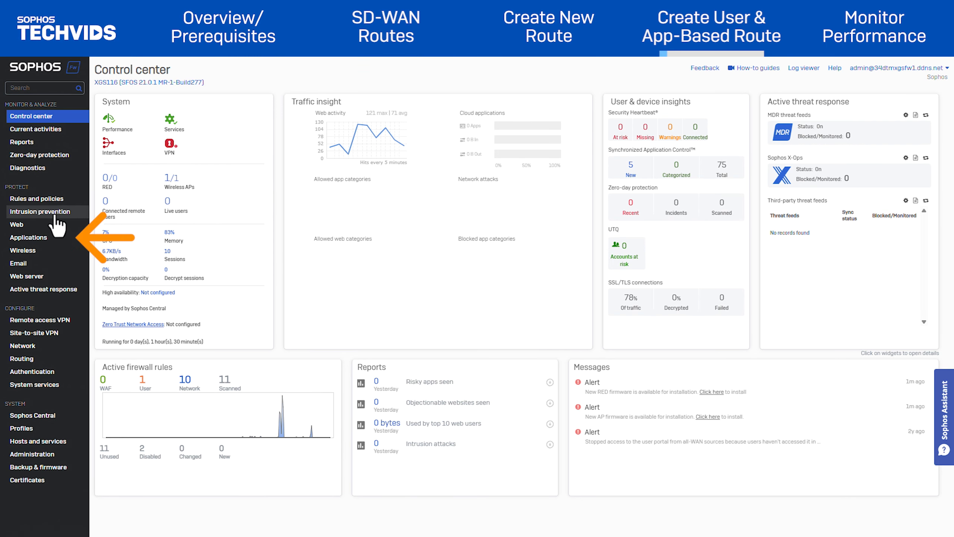
Create a new application object named CloudApps_Sales
{"action": "left_click", "coordinate": [65, 240]}
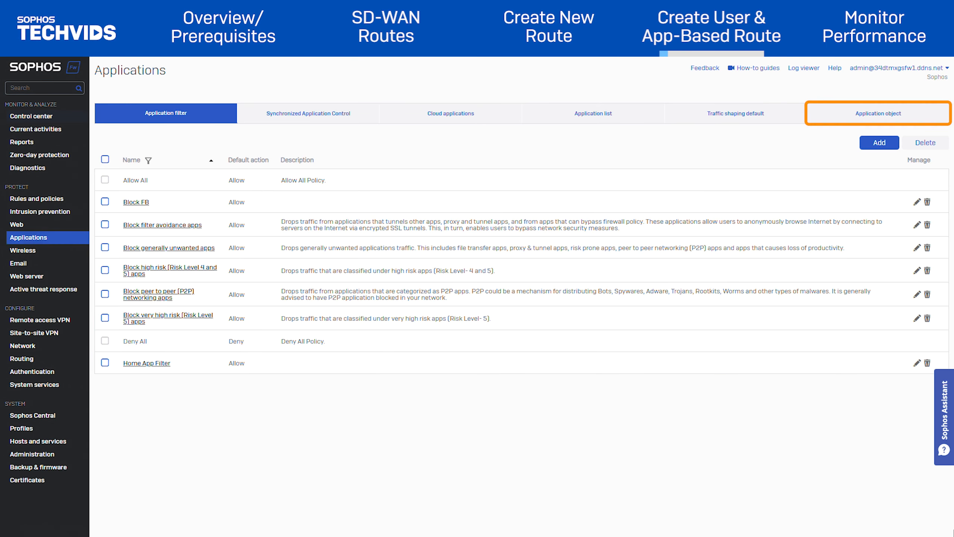
{"action": "left_click", "coordinate": [928, 124]}
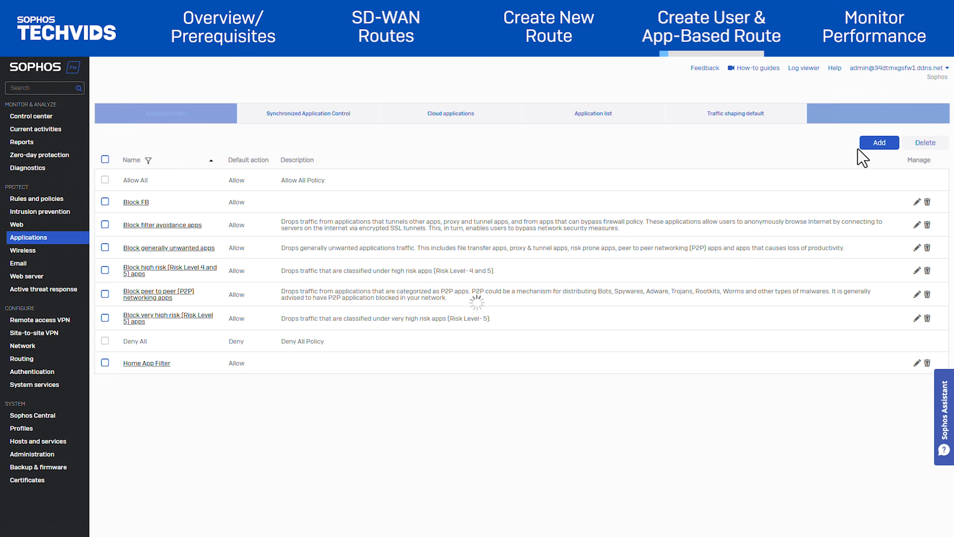
{"action": "left_click", "coordinate": [879, 143]}
{"action": "type", "text": "CloudApps_Sales"}
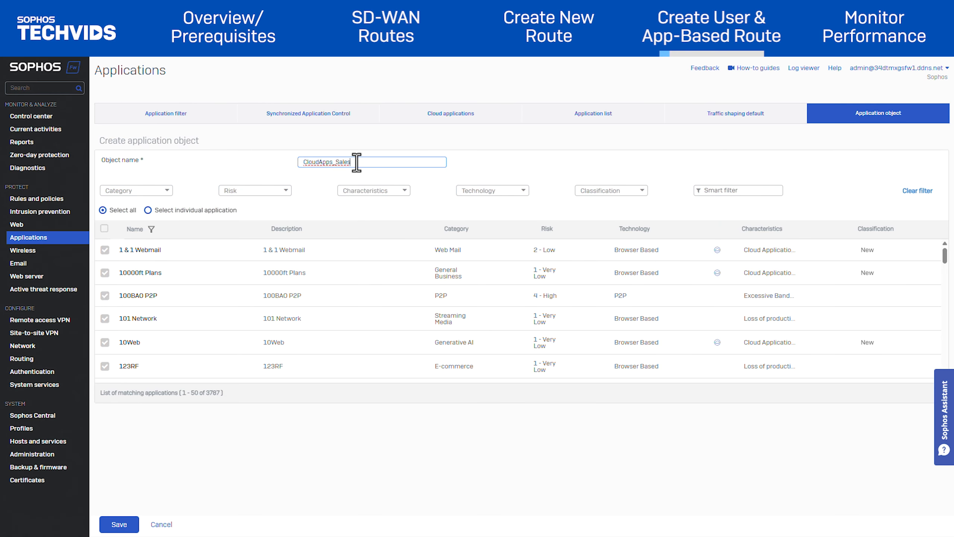
Select individual applications for the object by name filter, including Citrix Online, Salesforce Web Login, Vonage, WhatsApp, WhatsApp Call, OneDrive Application and OneDrive Base
{"action": "left_click", "coordinate": [148, 209]}
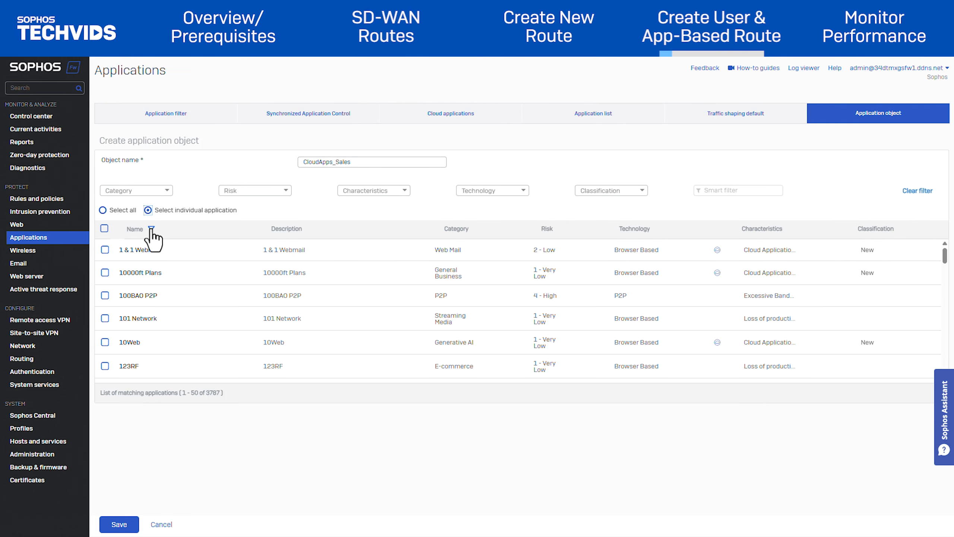
{"action": "left_click", "coordinate": [151, 229]}
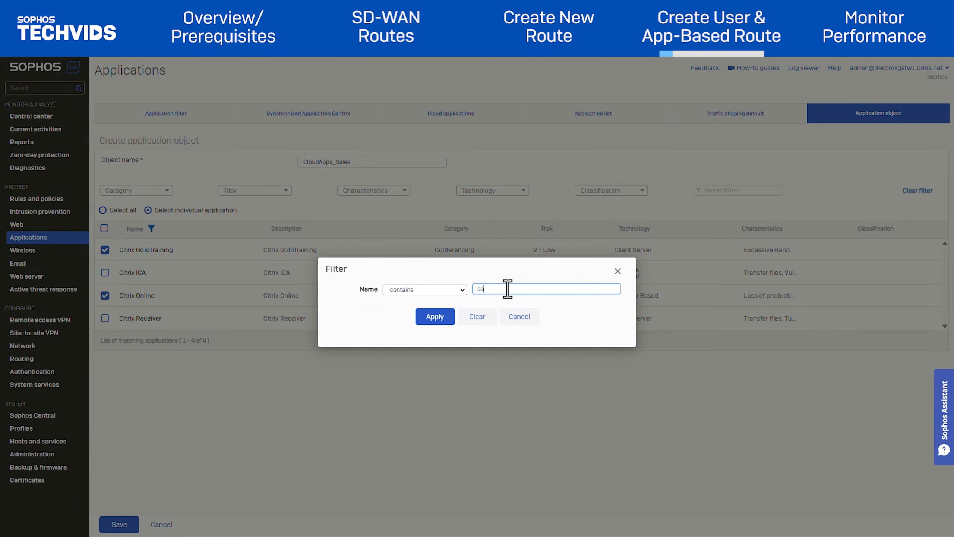
{"action": "left_click", "coordinate": [105, 319]}
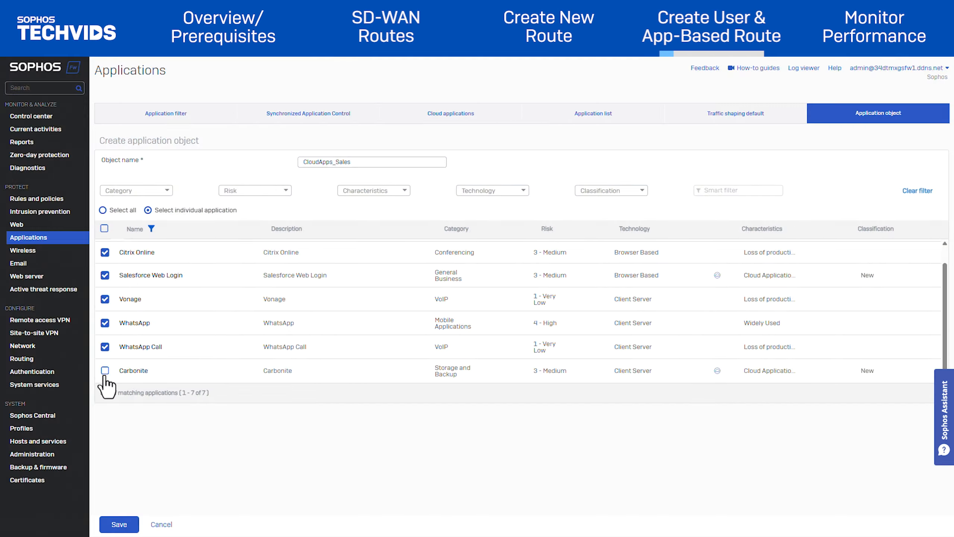
{"action": "left_click", "coordinate": [105, 370]}
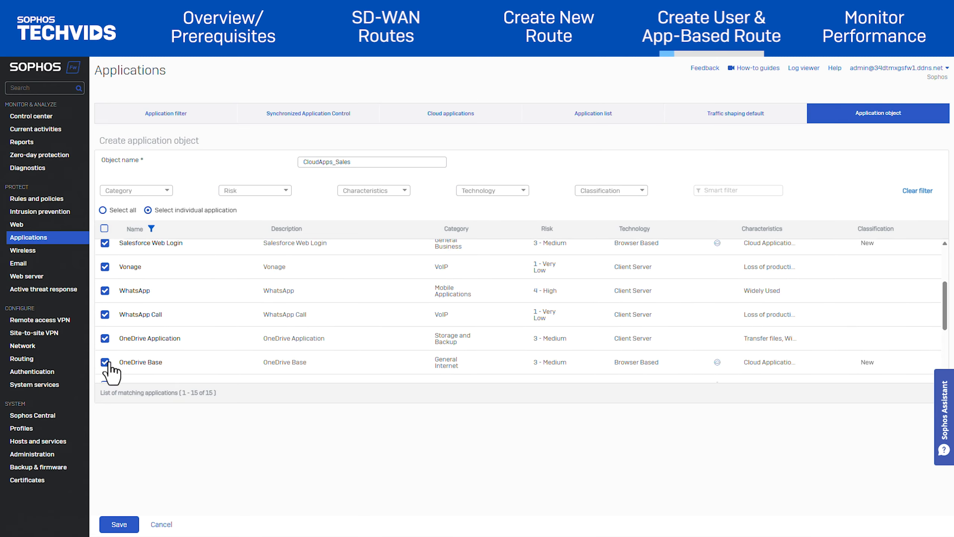
{"action": "scroll", "coordinate": [108, 360], "scroll_direction": "down", "scroll_amount": 2}
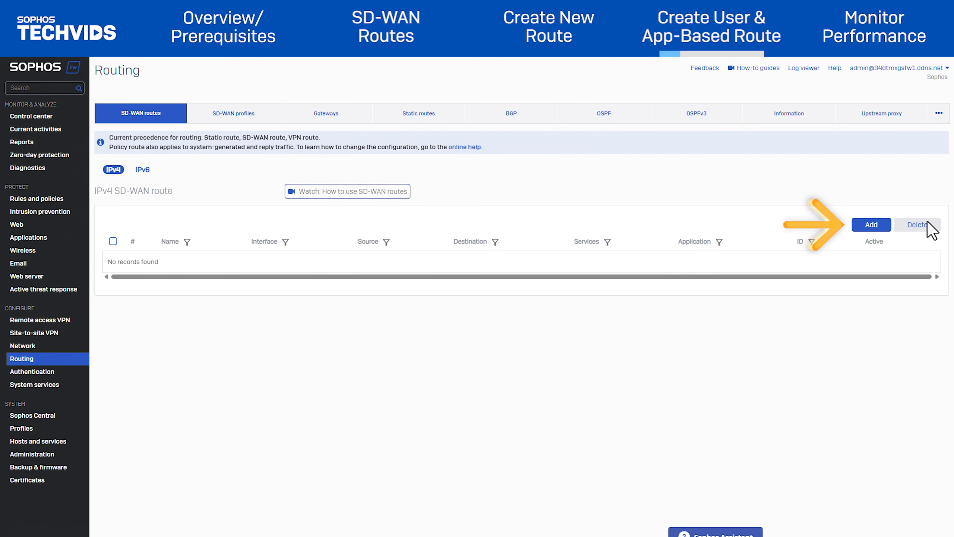
Add an IPv4 SD-WAN route named BO_to_CloudSalesApps with incoming interface Port8-172.16.50.1
{"action": "left_click", "coordinate": [874, 226]}
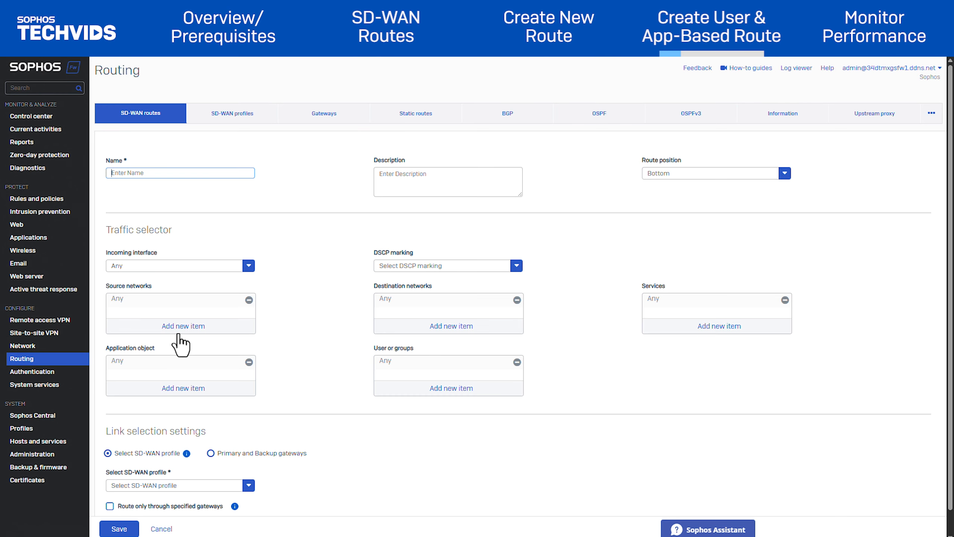
{"action": "type", "text": "BO_to_CloudSalesApps"}
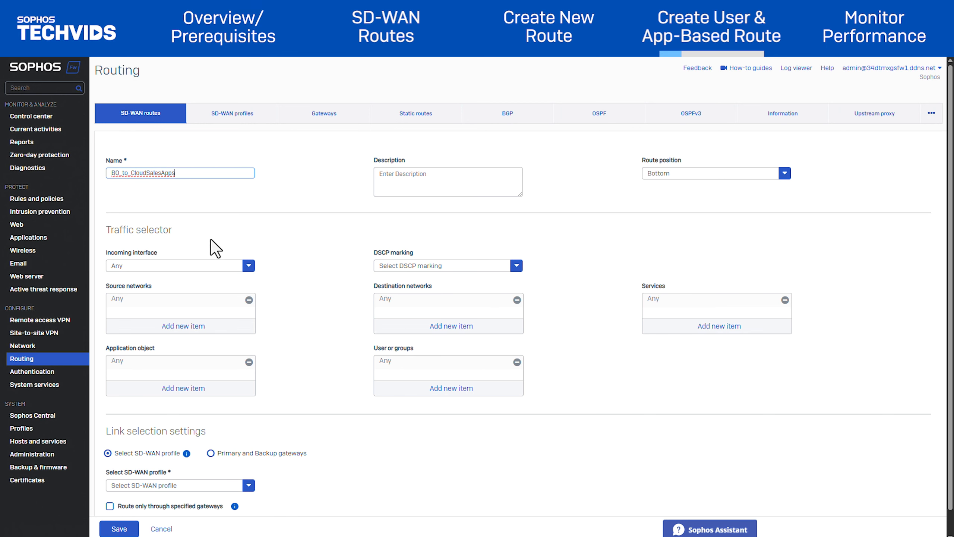
{"action": "left_click", "coordinate": [233, 274]}
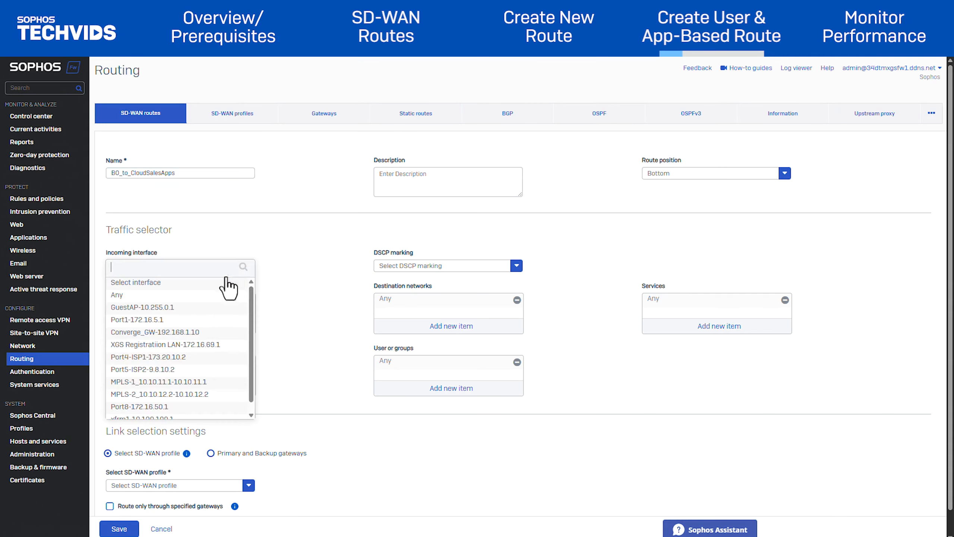
{"action": "left_click", "coordinate": [157, 409]}
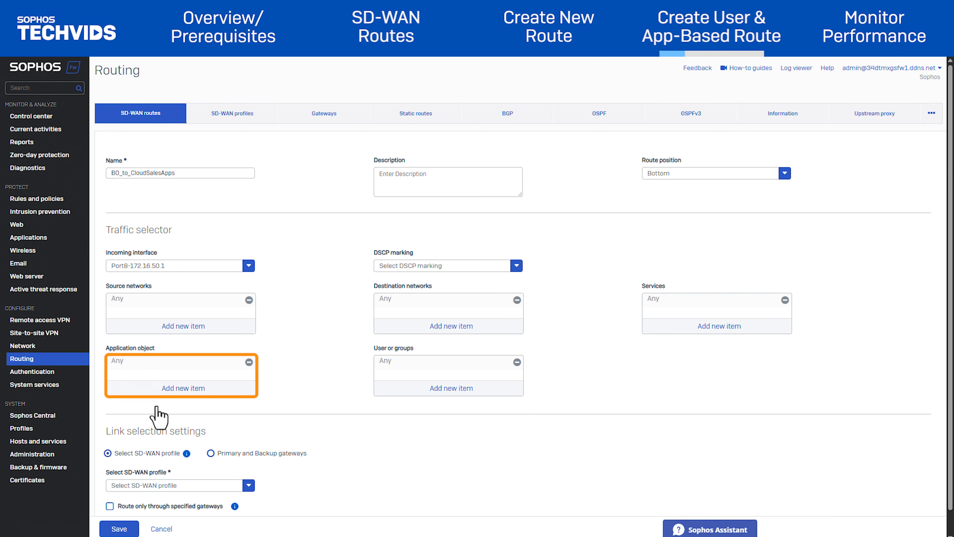
Set the route's application object to CloudApps_Sales and its user group to Sales_Team
{"action": "left_click", "coordinate": [210, 387]}
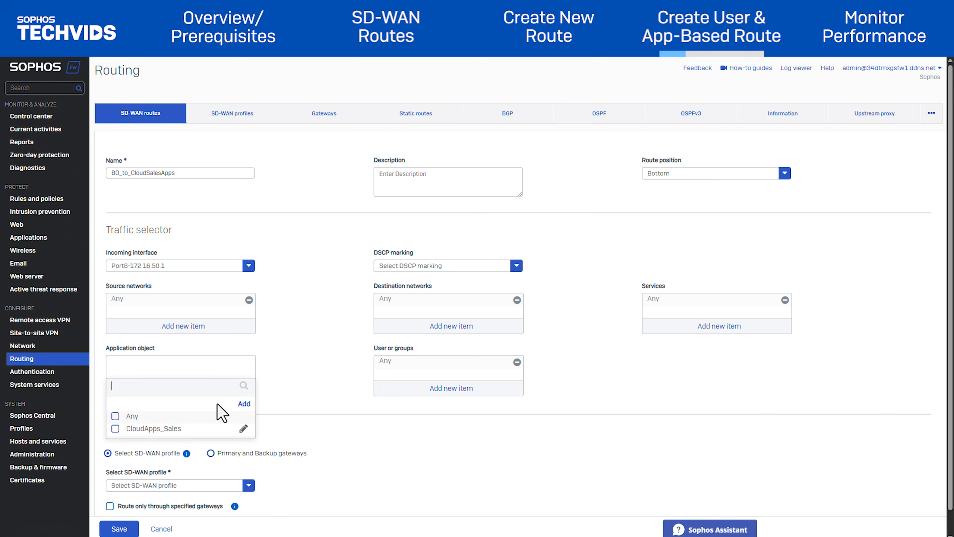
{"action": "left_click", "coordinate": [198, 431]}
{"action": "left_click", "coordinate": [199, 446]}
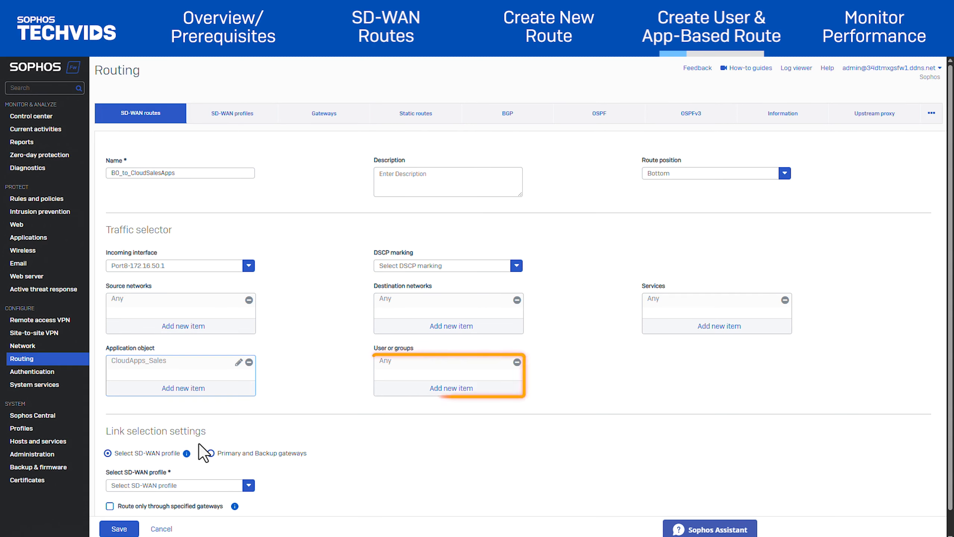
{"action": "left_click", "coordinate": [500, 390]}
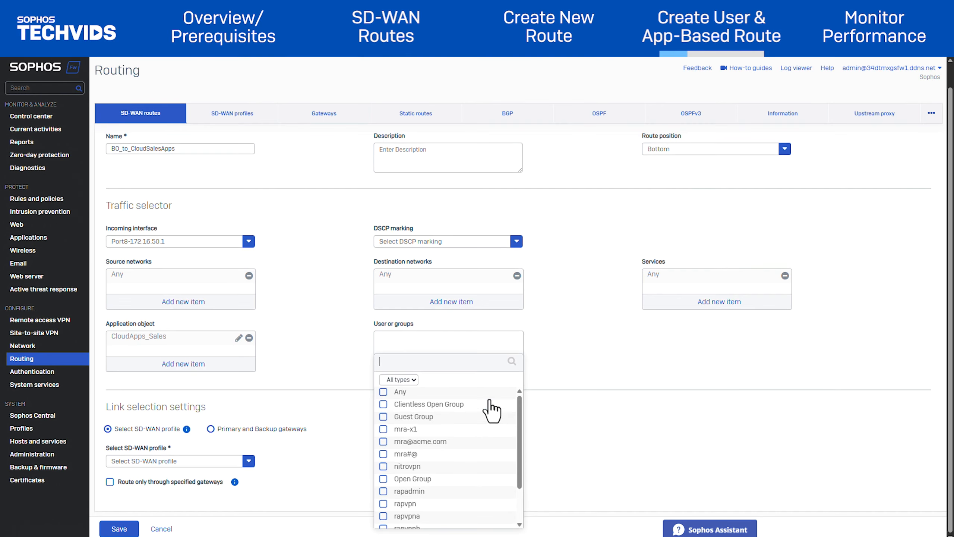
{"action": "type", "text": "sa"}
{"action": "left_click", "coordinate": [425, 406]}
{"action": "left_click", "coordinate": [428, 422]}
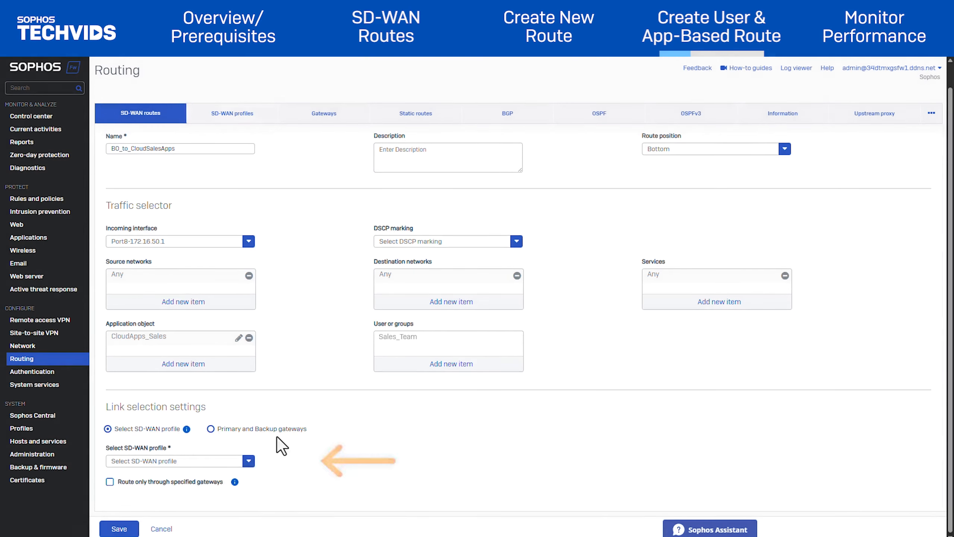
Add a new SD-WAN profile for the route and name it CloudApps_Sales_SDWAN
{"action": "left_click", "coordinate": [248, 462]}
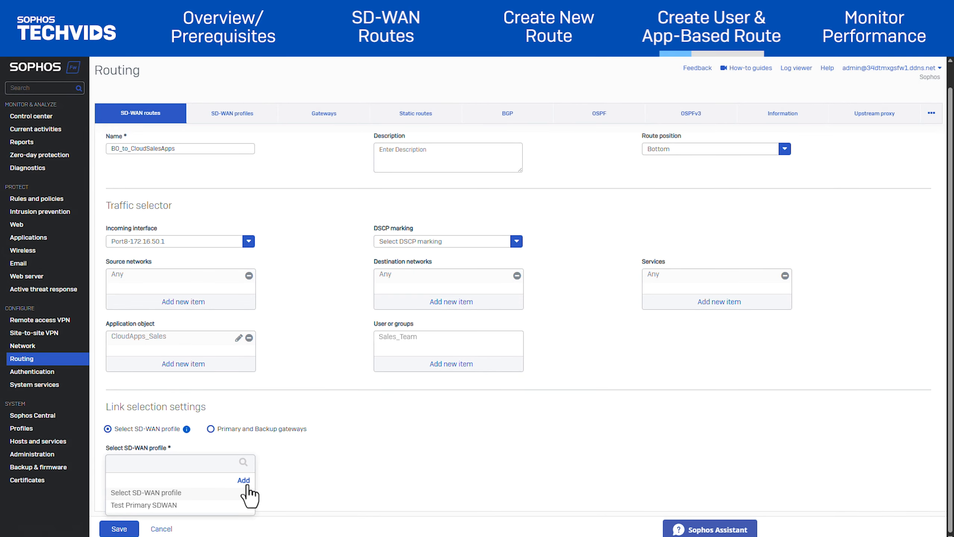
{"action": "left_click", "coordinate": [244, 482]}
{"action": "left_click", "coordinate": [395, 299]}
{"action": "type", "text": "CloudApps_Sales"}
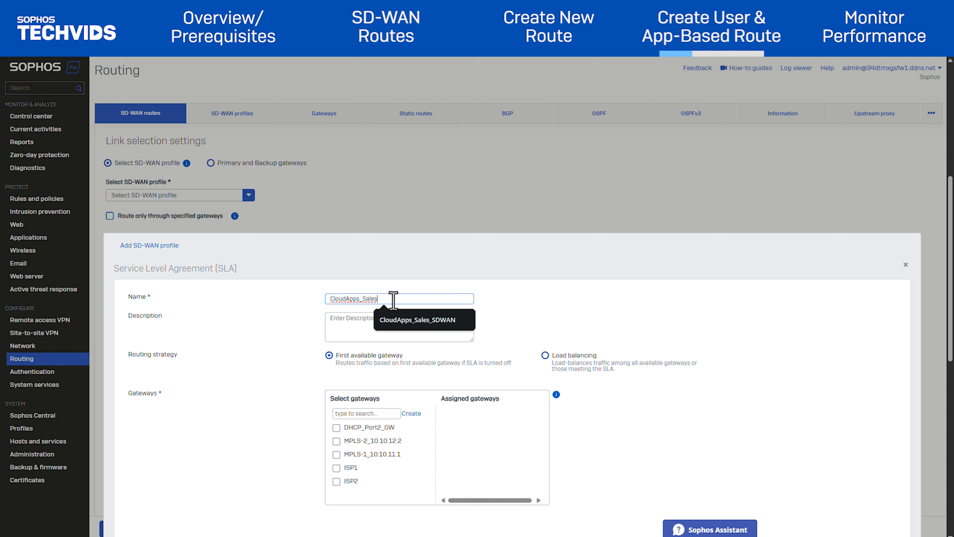
{"action": "type", "text": "_SDWAN"}
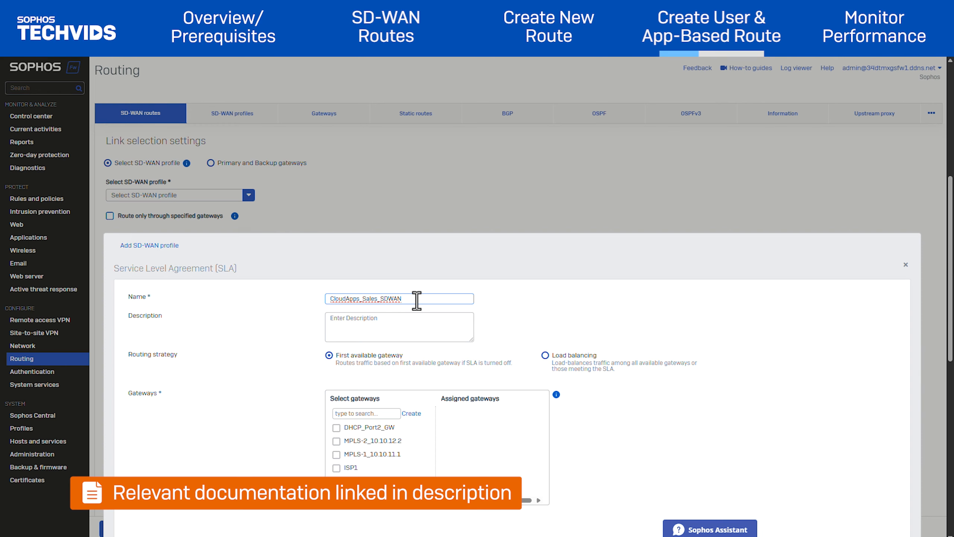
Create gateway host ISP-1_173.20.10.2 for the profile with gateway IP 173.20.10.1, interface Port4-ISP1-173.20.10.2 and zone WAN
{"action": "scroll", "coordinate": [419, 419], "scroll_direction": "down", "scroll_amount": 1}
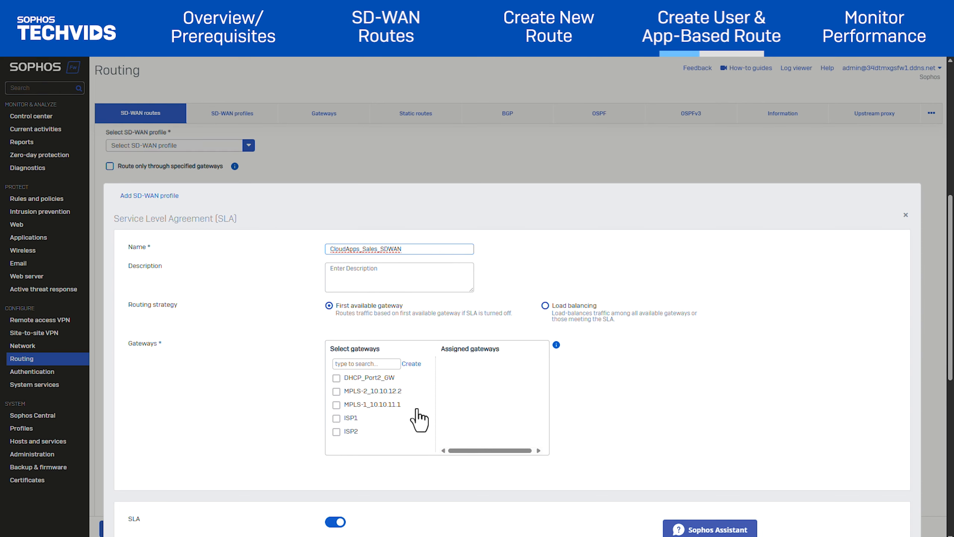
{"action": "left_click", "coordinate": [413, 364]}
{"action": "left_click", "coordinate": [391, 377]}
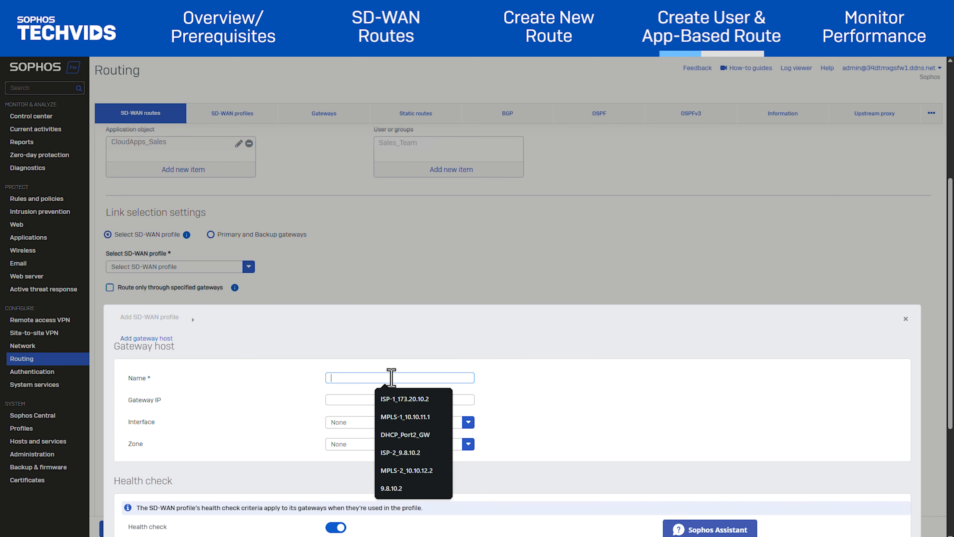
{"action": "type", "text": "ISP-1_173.20.10.2"}
{"action": "left_click", "coordinate": [404, 399]}
{"action": "type", "text": "173.20.10.1"}
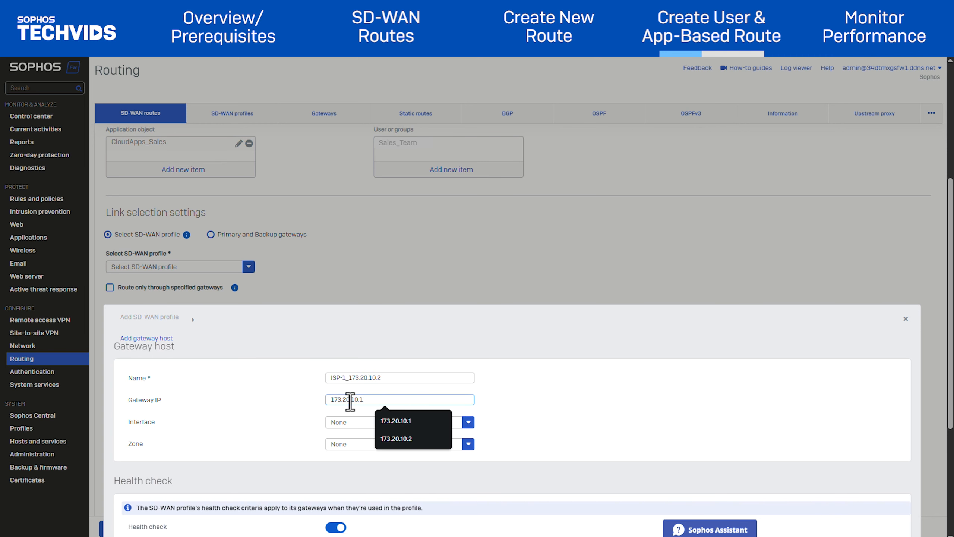
{"action": "left_click", "coordinate": [336, 422]}
{"action": "scroll", "coordinate": [336, 422], "scroll_direction": "down", "scroll_amount": 2}
{"action": "left_click", "coordinate": [348, 435]}
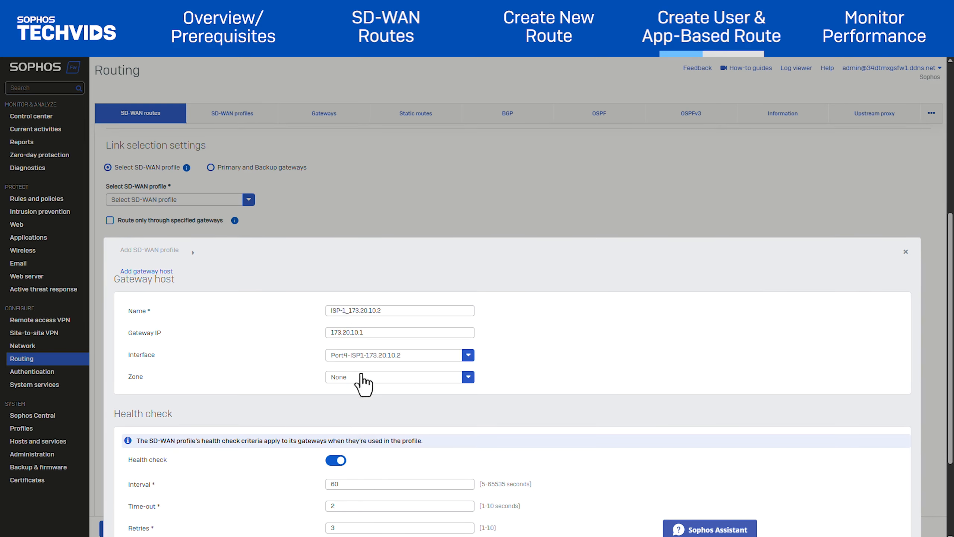
{"action": "left_click", "coordinate": [356, 377]}
{"action": "left_click", "coordinate": [348, 418]}
Set the gateway's PING monitoring IP address to 8.8.8.8 and save the gateway host
{"action": "scroll", "coordinate": [387, 369], "scroll_direction": "down", "scroll_amount": 3}
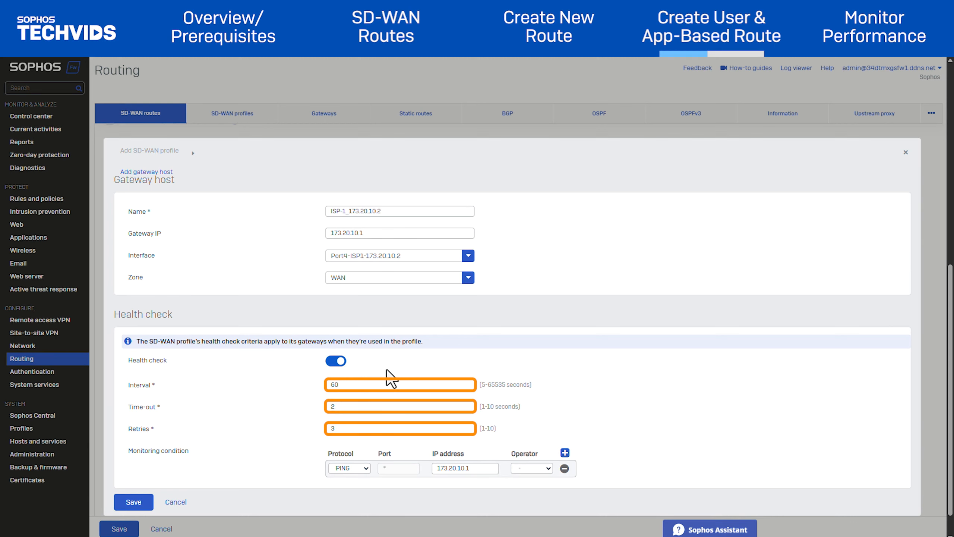
{"action": "double_click", "coordinate": [471, 472]}
{"action": "type", "text": "8.8.8.8"}
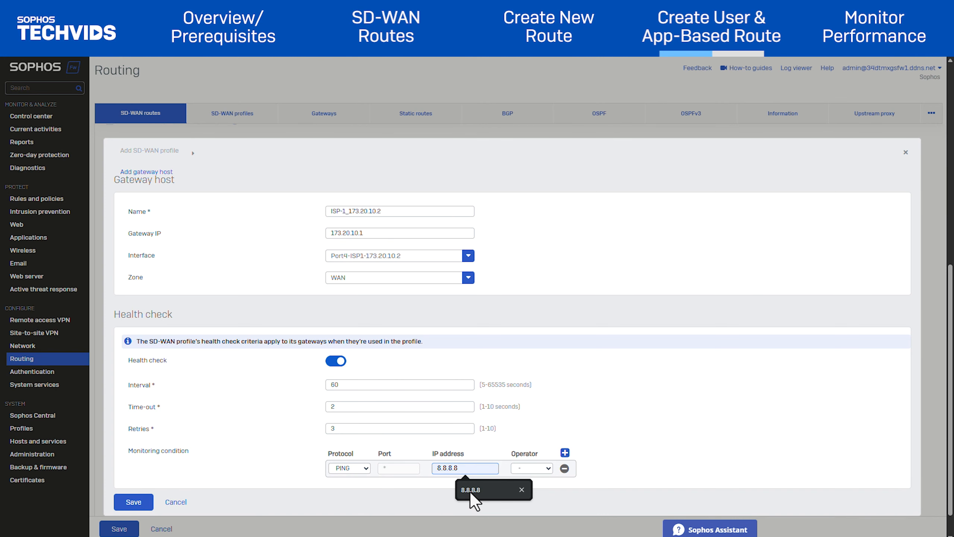
{"action": "left_click", "coordinate": [469, 492]}
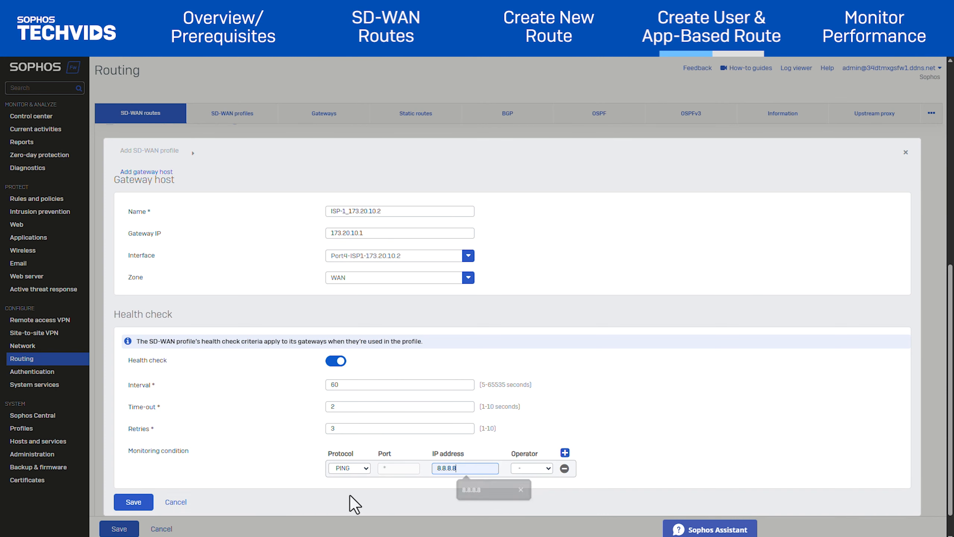
{"action": "left_click", "coordinate": [124, 503]}
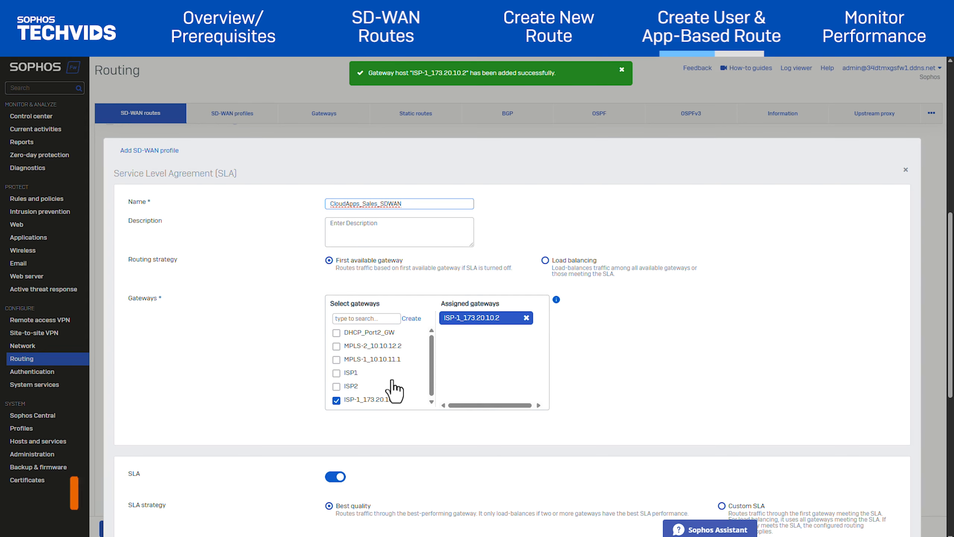
Create a backup gateway host named ISP-2_9.8.10.2 with gateway IP 9.8.10.1
{"action": "left_click", "coordinate": [417, 321]}
{"action": "scroll", "coordinate": [498, 350], "scroll_direction": "down", "scroll_amount": 1}
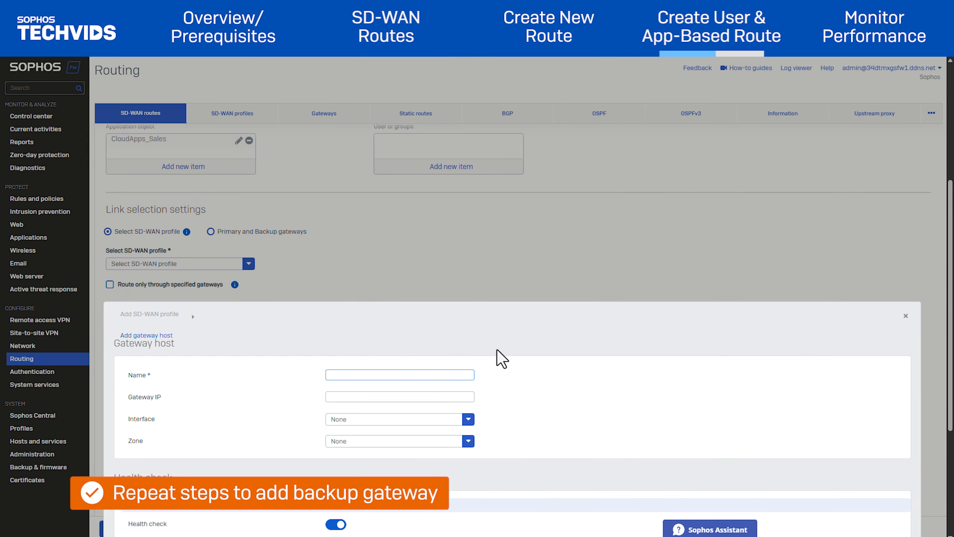
{"action": "type", "text": "ISP-2_9.8.10.2"}
{"action": "left_click", "coordinate": [346, 351]}
{"action": "type", "text": "ISP-2_9.8.10.2"}
{"action": "left_click_drag", "start_coordinate": [349, 350], "coordinate": [302, 351]}
{"action": "key", "text": "BackSpace"}
{"action": "left_click", "coordinate": [383, 350]}
{"action": "key", "text": "BackSpace"}
{"action": "type", "text": "1"}
Set the backup gateway's interface to Port5-ISP2-9.8.10.2, zone to WAN and monitoring IP to 8.8.8.8, and save it
{"action": "left_click", "coordinate": [344, 375]}
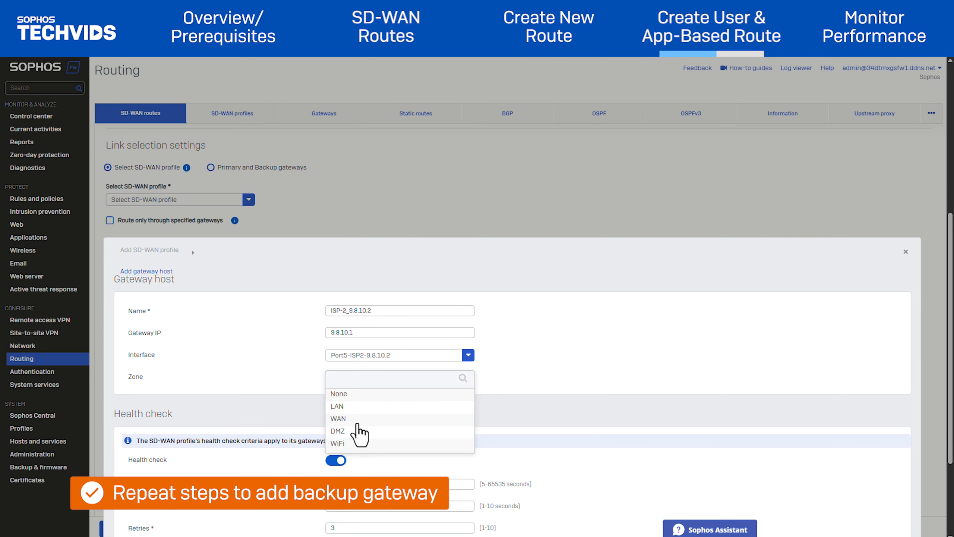
{"action": "left_click", "coordinate": [355, 420]}
{"action": "left_click", "coordinate": [464, 436]}
{"action": "type", "text": "8.8.8.8"}
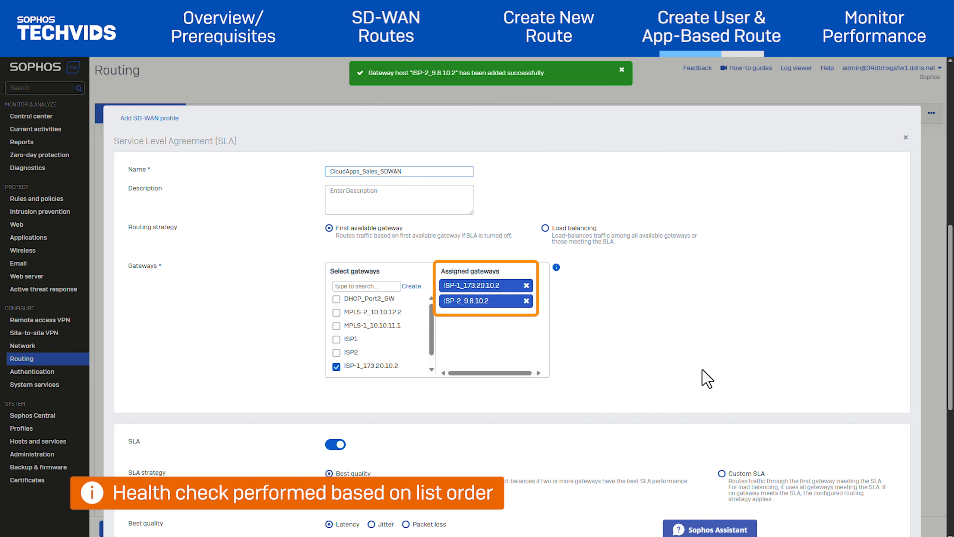
Save the SD-WAN profile with the Best quality latency SLA and probe target 8.8.8.8, and save the route
{"action": "scroll", "coordinate": [672, 328], "scroll_direction": "down", "scroll_amount": 5}
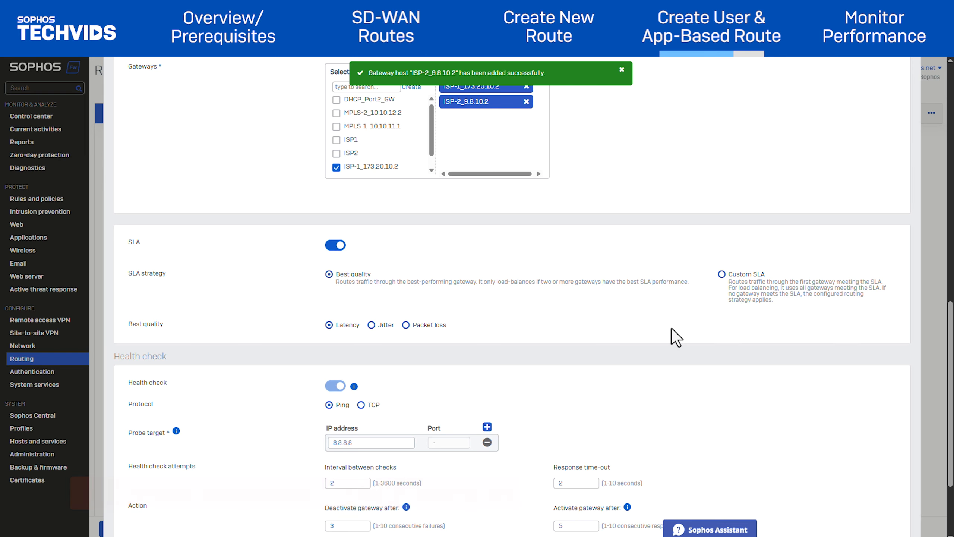
{"action": "scroll", "coordinate": [672, 329], "scroll_direction": "down", "scroll_amount": 3}
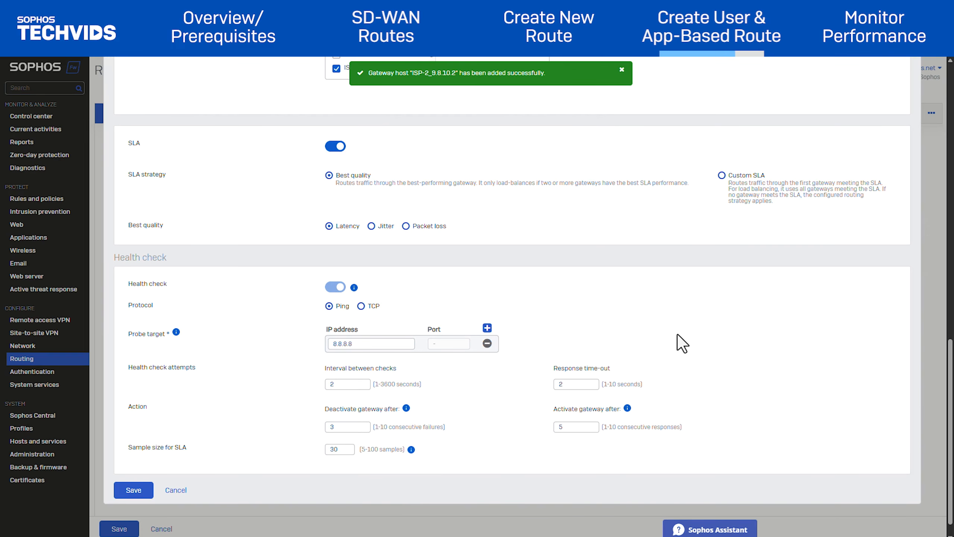
{"action": "left_click", "coordinate": [134, 490]}
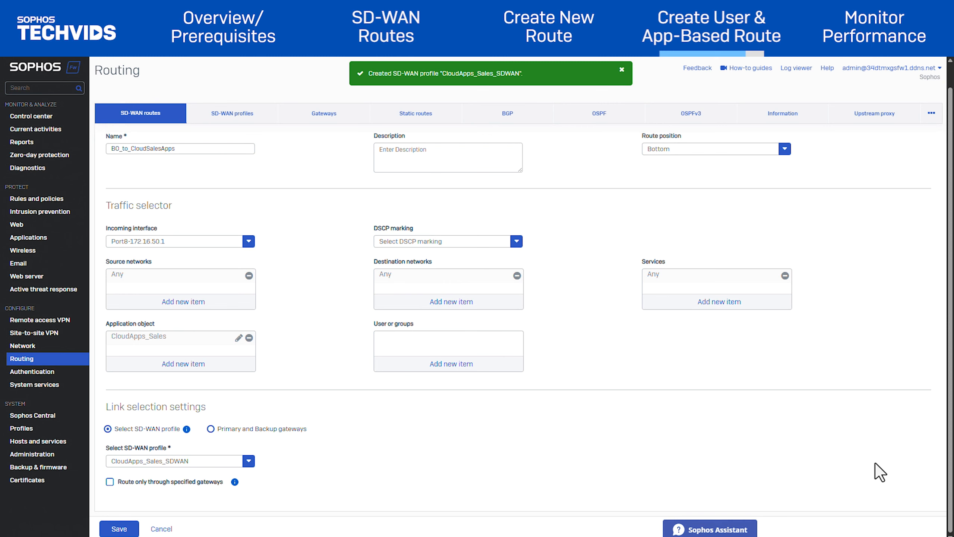
{"action": "left_click", "coordinate": [122, 529]}
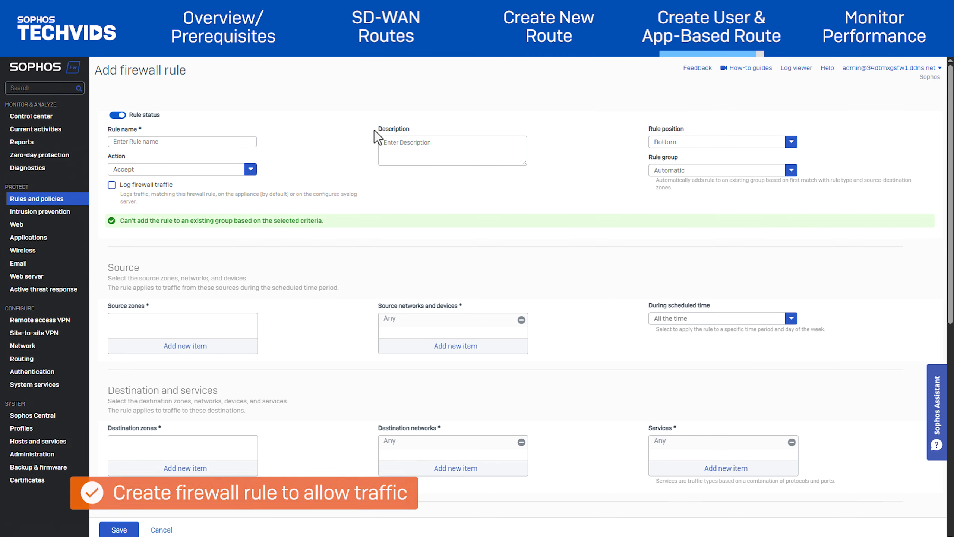
Name the firewall rule SDWAN_Cloudappsales, enable firewall traffic logging and set the rule position to Top
{"action": "left_click", "coordinate": [152, 141]}
{"action": "type", "text": "SDWAN_Cloudappsales"}
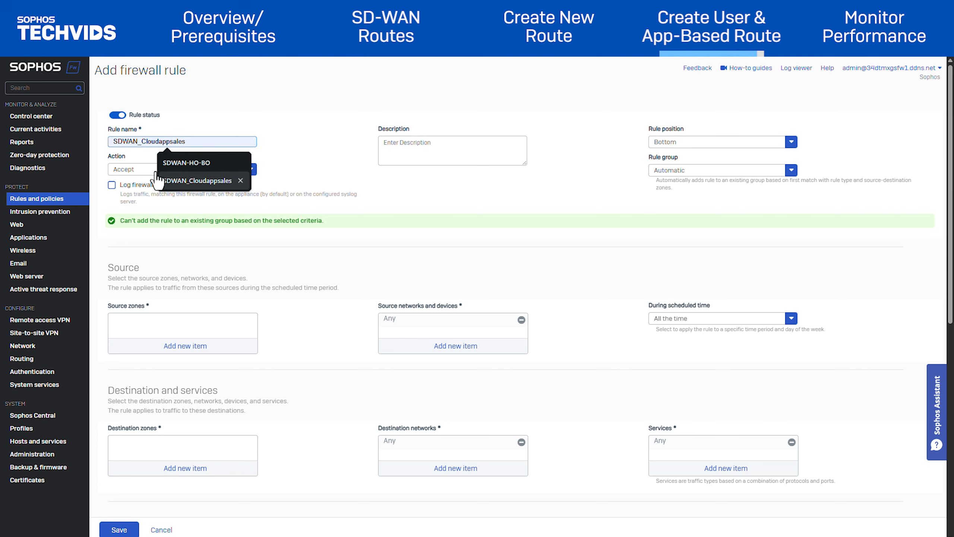
{"action": "left_click", "coordinate": [175, 181]}
{"action": "left_click", "coordinate": [112, 185]}
{"action": "left_click", "coordinate": [727, 142]}
{"action": "left_click", "coordinate": [703, 158]}
Set the rule's source zone to LAN and its source network to 172.16.16.0 Network
{"action": "left_click", "coordinate": [169, 342]}
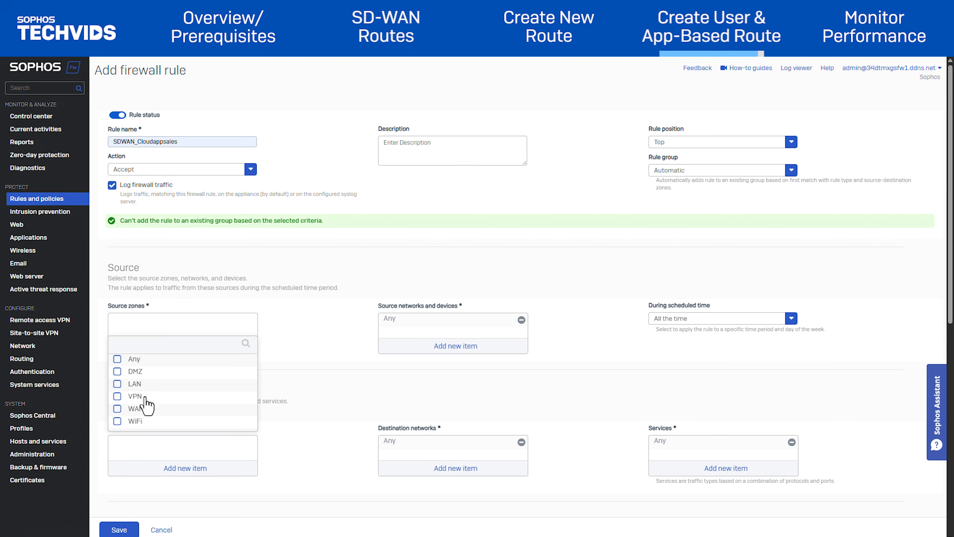
{"action": "left_click", "coordinate": [134, 373]}
{"action": "left_click", "coordinate": [186, 473]}
{"action": "left_click", "coordinate": [432, 346]}
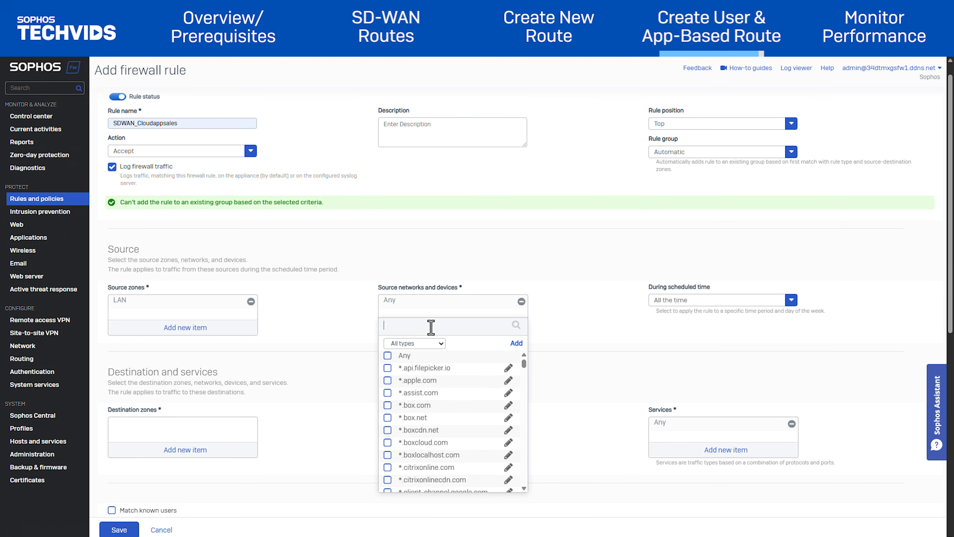
{"action": "type", "text": "172.16"}
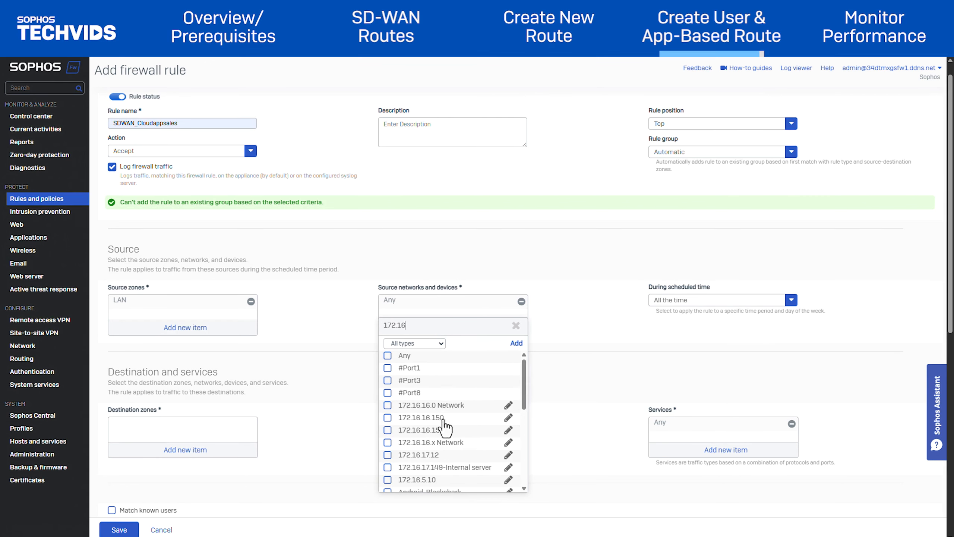
{"action": "left_click", "coordinate": [445, 405]}
{"action": "left_click", "coordinate": [440, 502]}
Set the rule's destination zone to WAN and save the firewall rule
{"action": "left_click", "coordinate": [168, 453]}
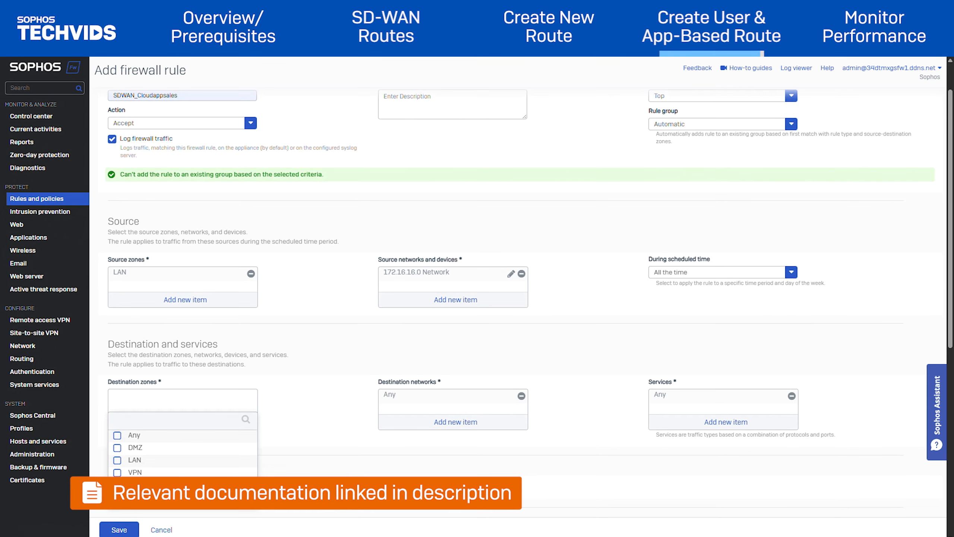
{"action": "left_click", "coordinate": [134, 485]}
{"action": "left_click", "coordinate": [181, 515]}
{"action": "left_click", "coordinate": [121, 528]}
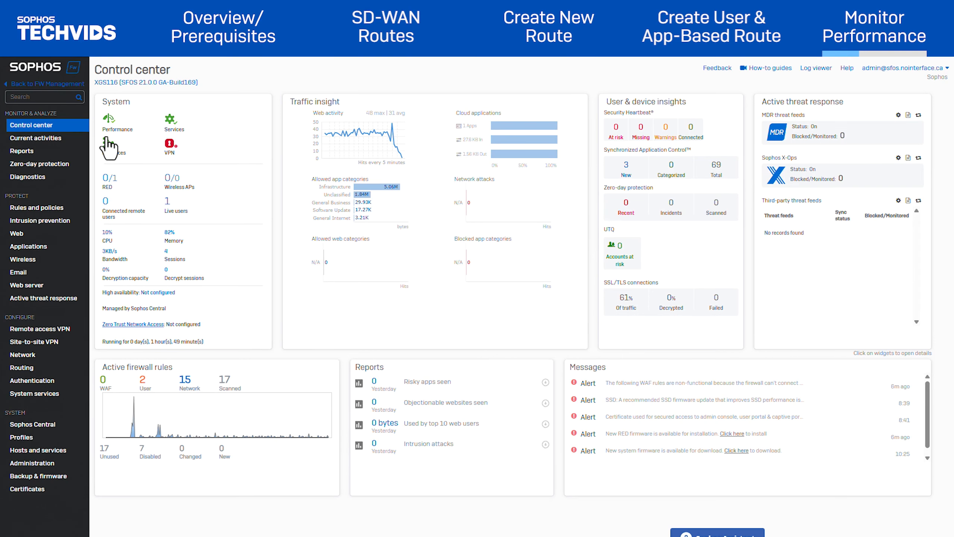
Review the SD-WAN performance diagnostics for latency, jitter and packet loss, and switch the graphs to the 48h period
{"action": "left_click", "coordinate": [56, 178]}
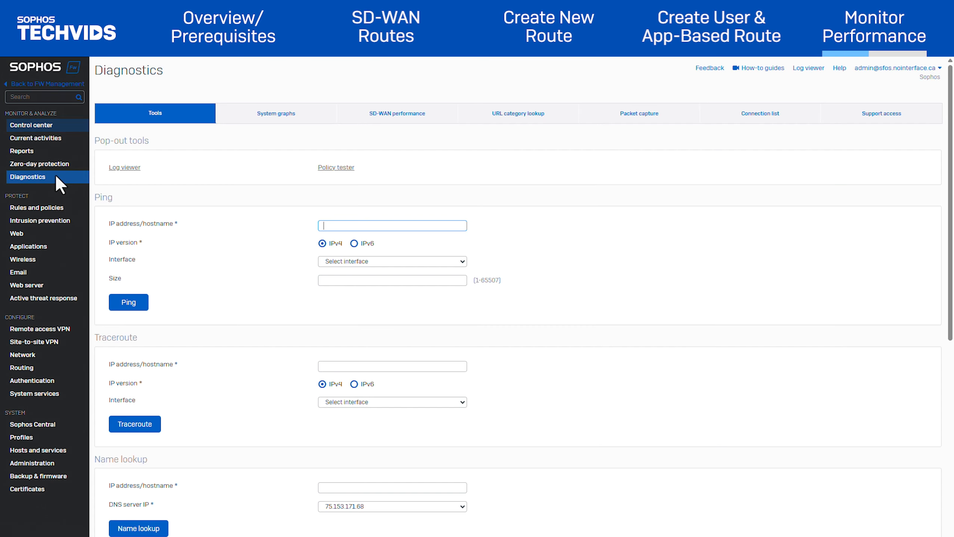
{"action": "left_click", "coordinate": [415, 118]}
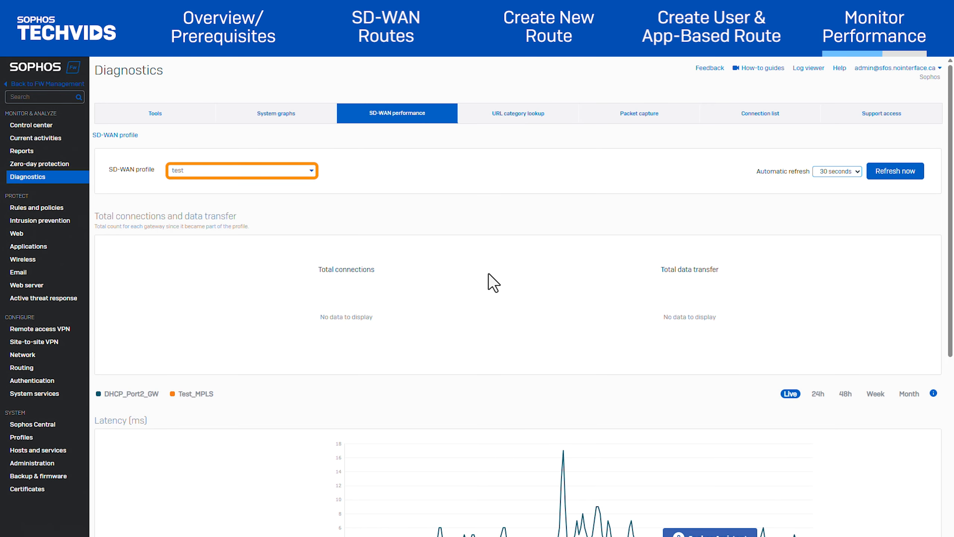
{"action": "scroll", "coordinate": [489, 273], "scroll_direction": "down", "scroll_amount": 4}
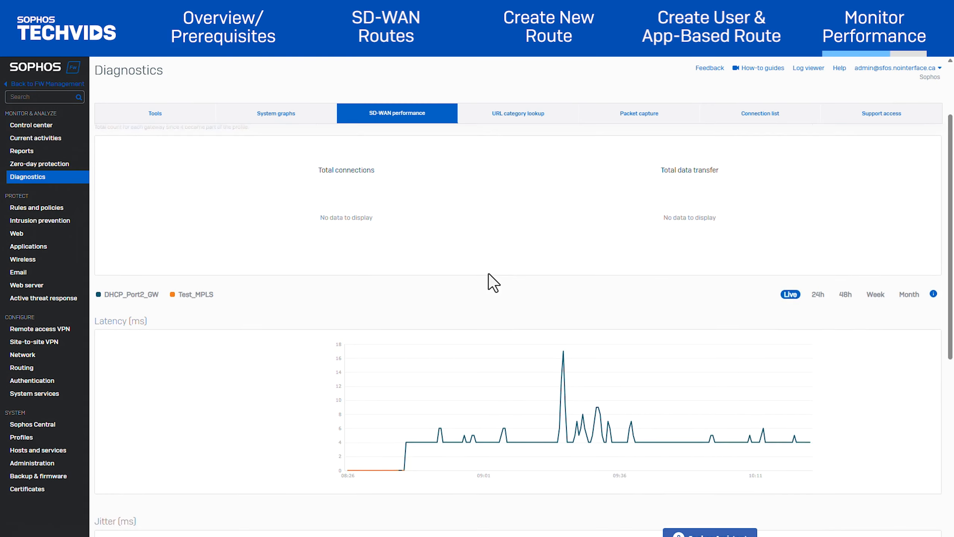
{"action": "scroll", "coordinate": [488, 274], "scroll_direction": "down", "scroll_amount": 8}
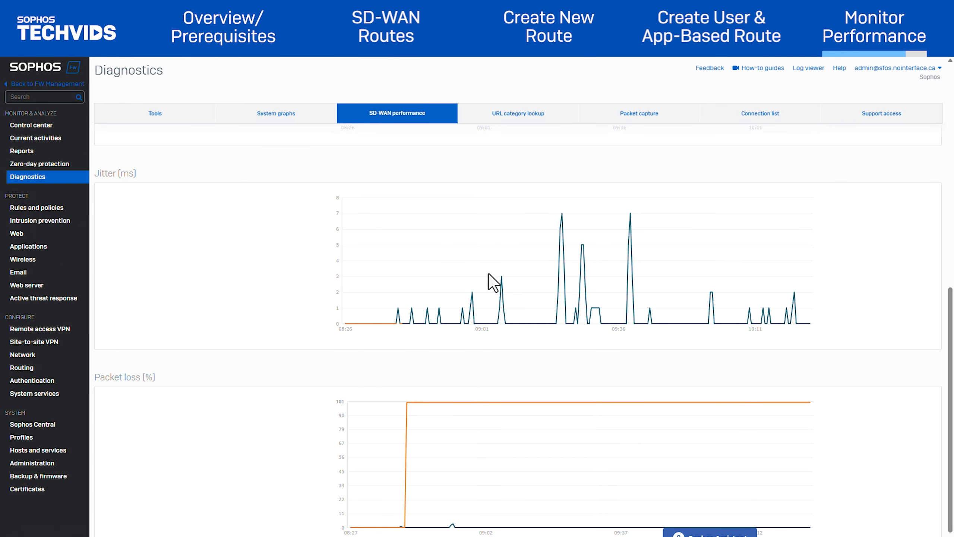
{"action": "scroll", "coordinate": [489, 273], "scroll_direction": "up", "scroll_amount": 12}
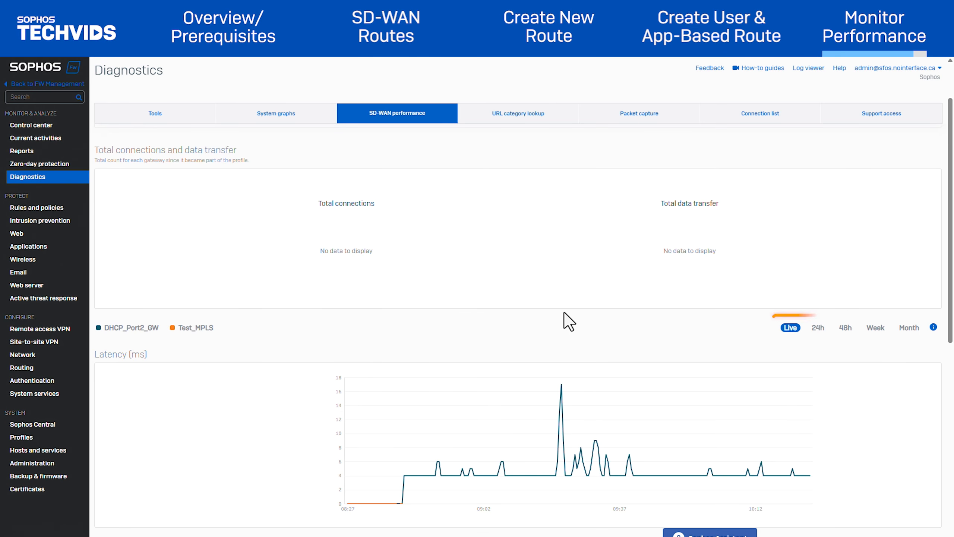
{"action": "left_click", "coordinate": [846, 329]}
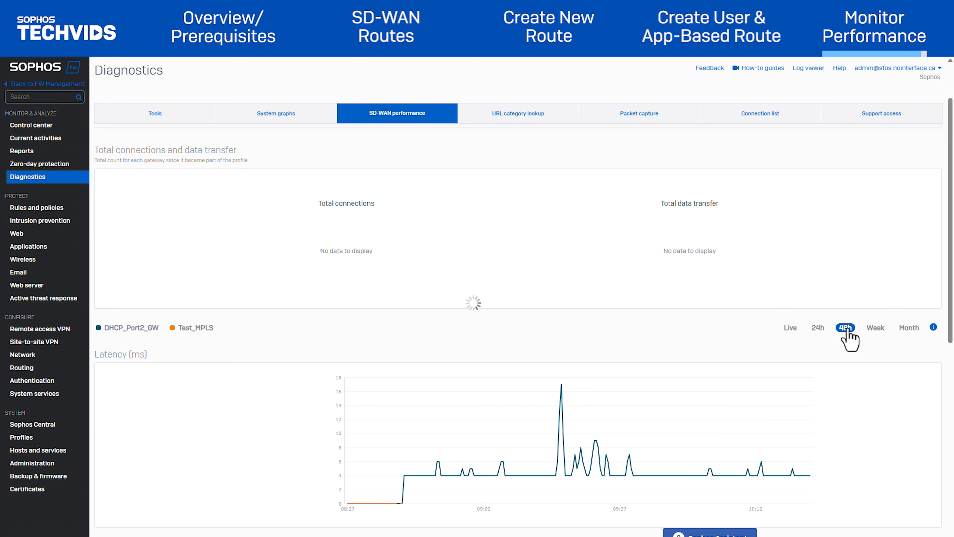